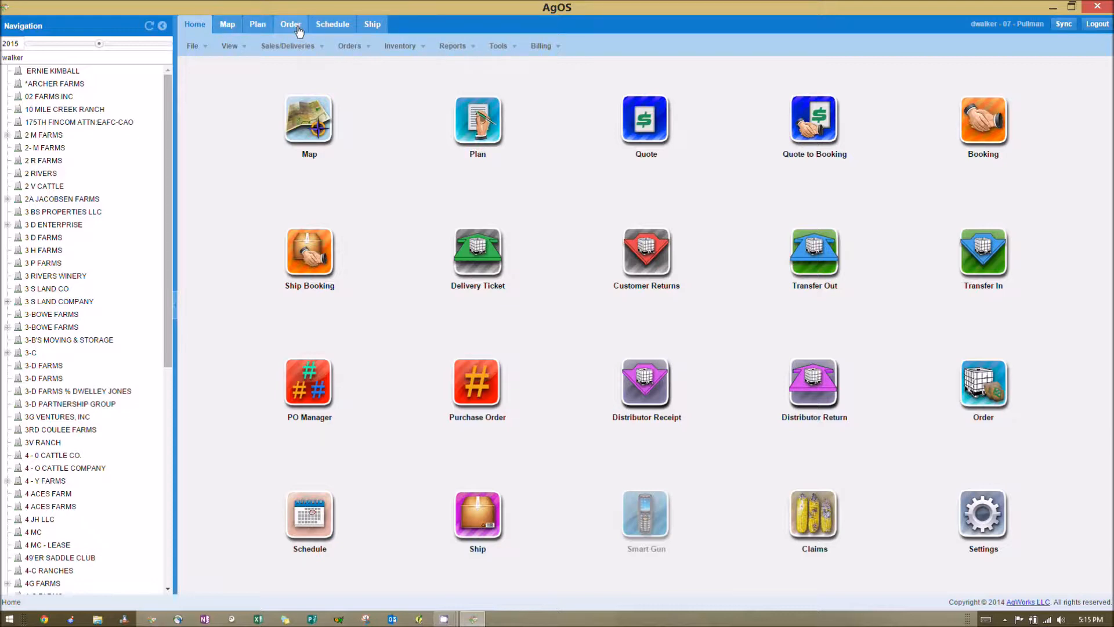
- In the Order screen, search done orders by customer name for "walker" and load the Walker Ranch scouting order with target date 02/05/15
left_click(291, 24)
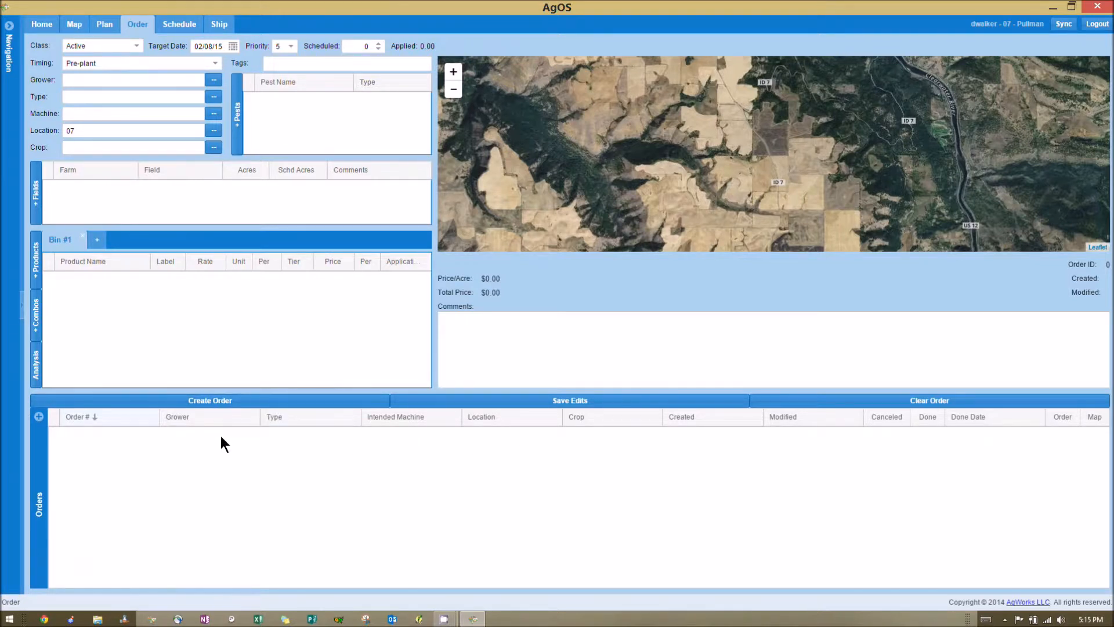
left_click(39, 419)
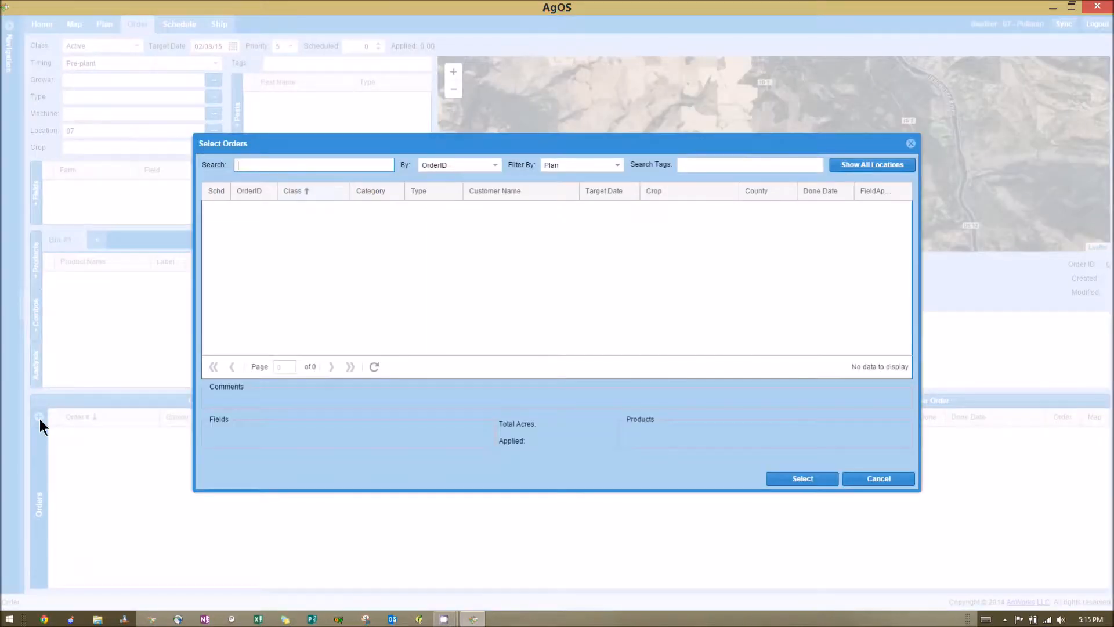
type("walker")
left_click(494, 167)
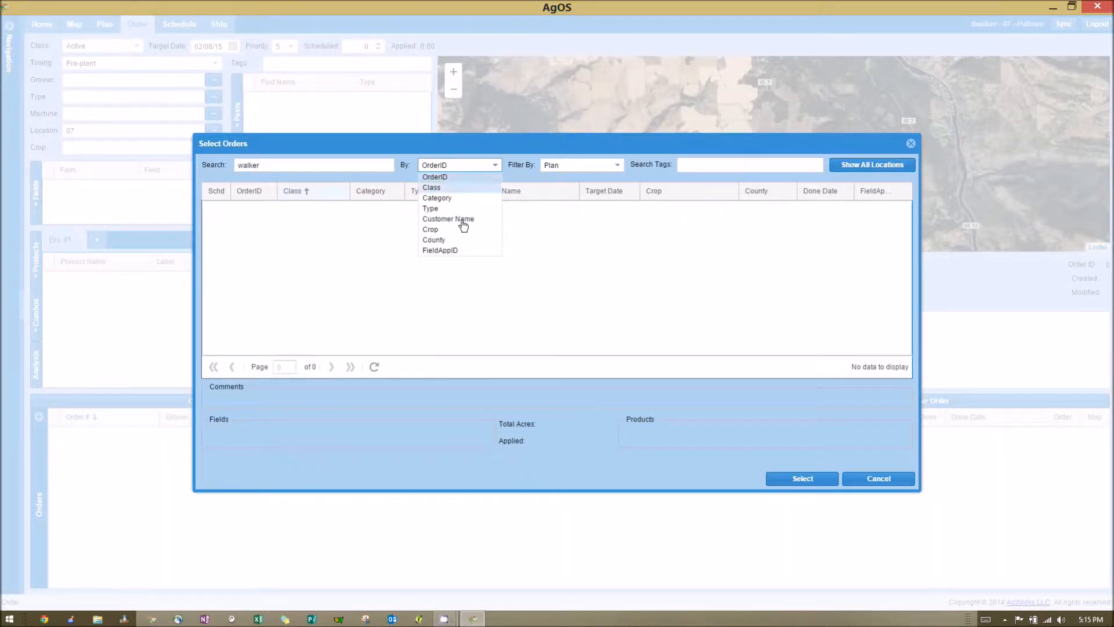
left_click(458, 220)
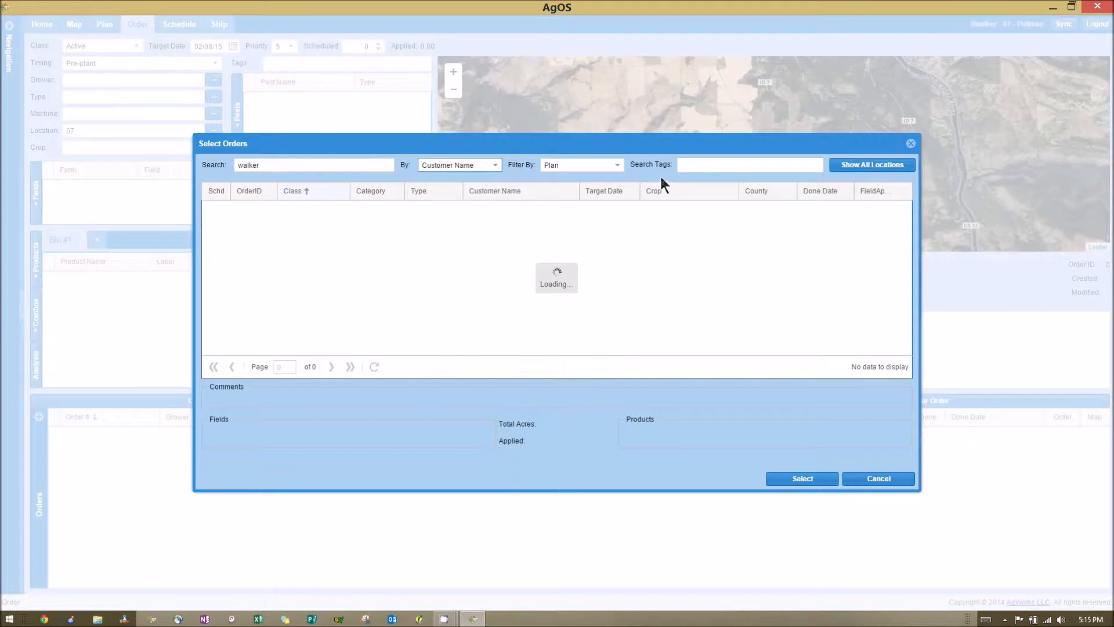
left_click(616, 165)
left_click(562, 229)
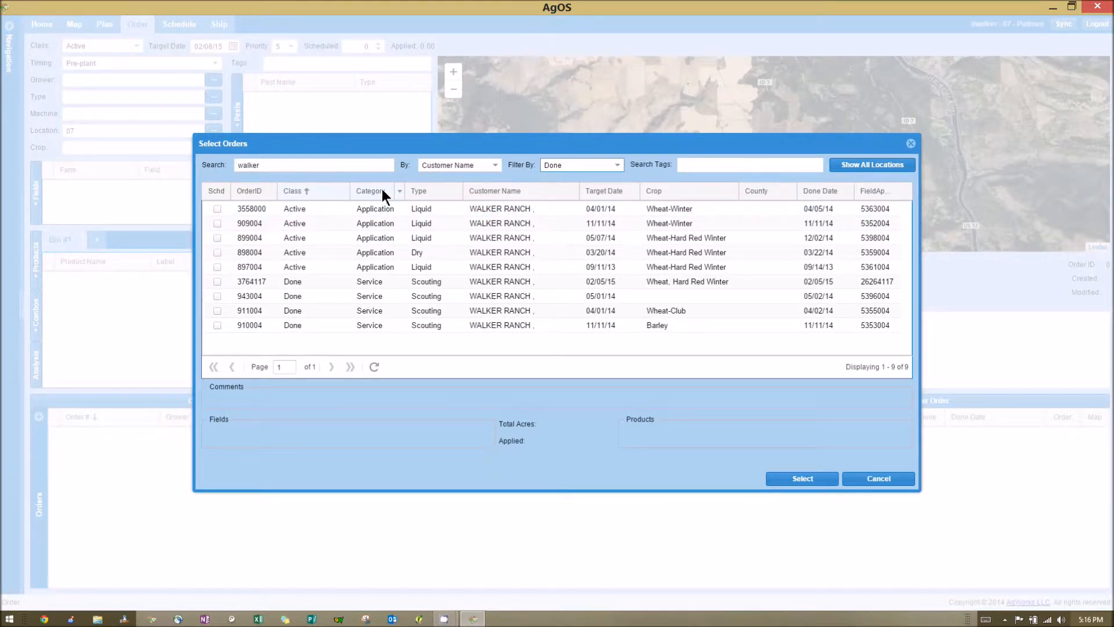
left_click(538, 284)
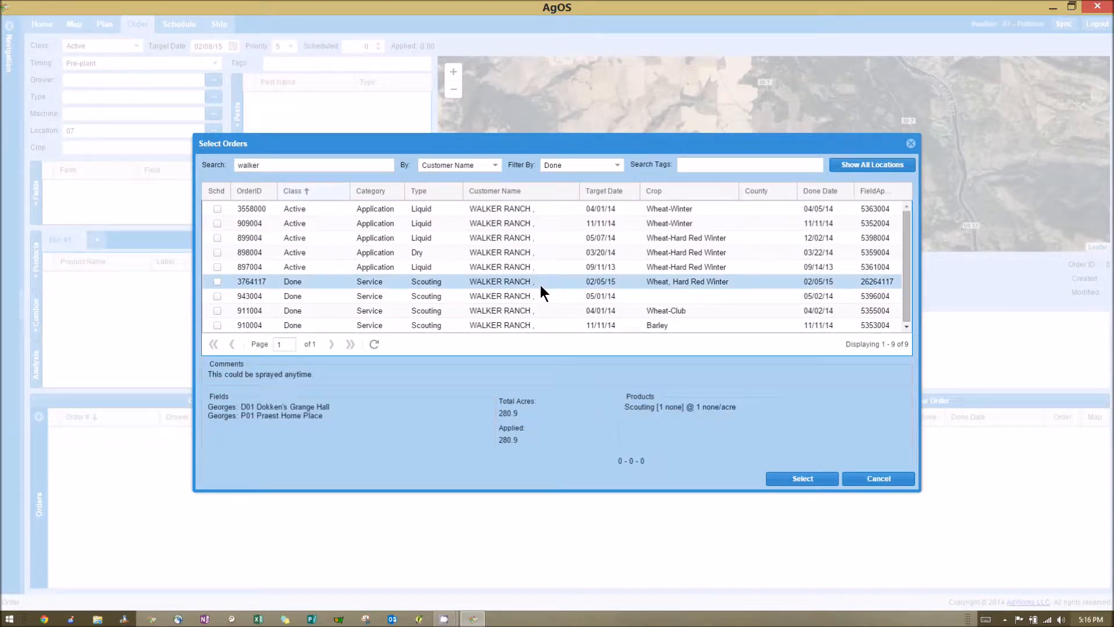
left_click(810, 475)
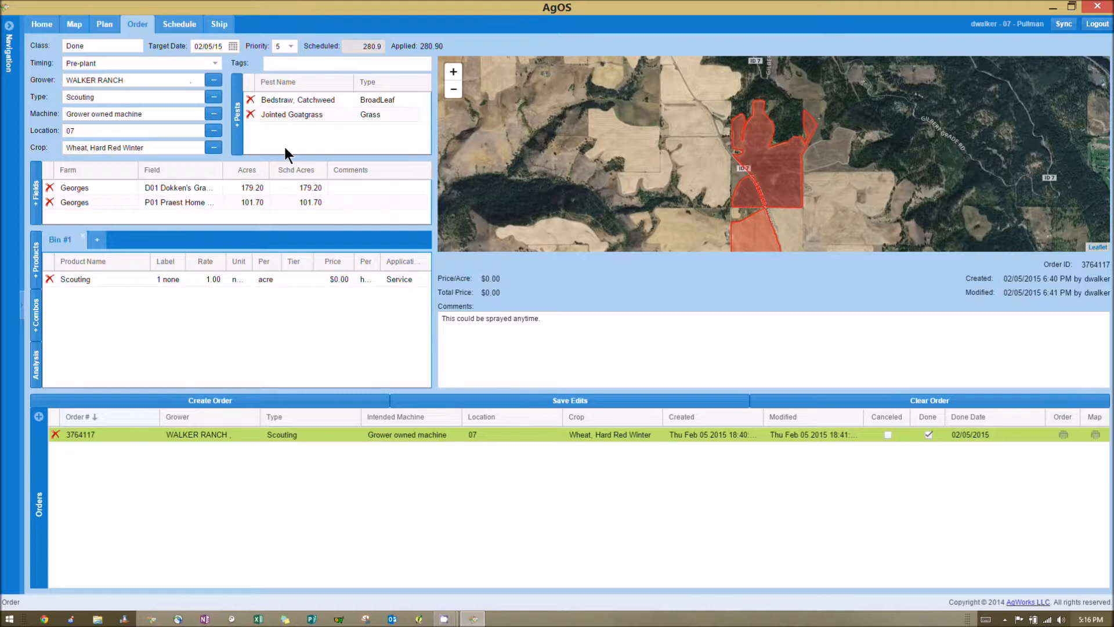
- Change the loaded scouting order's type to Liquid and create a new order from it
left_click(213, 96)
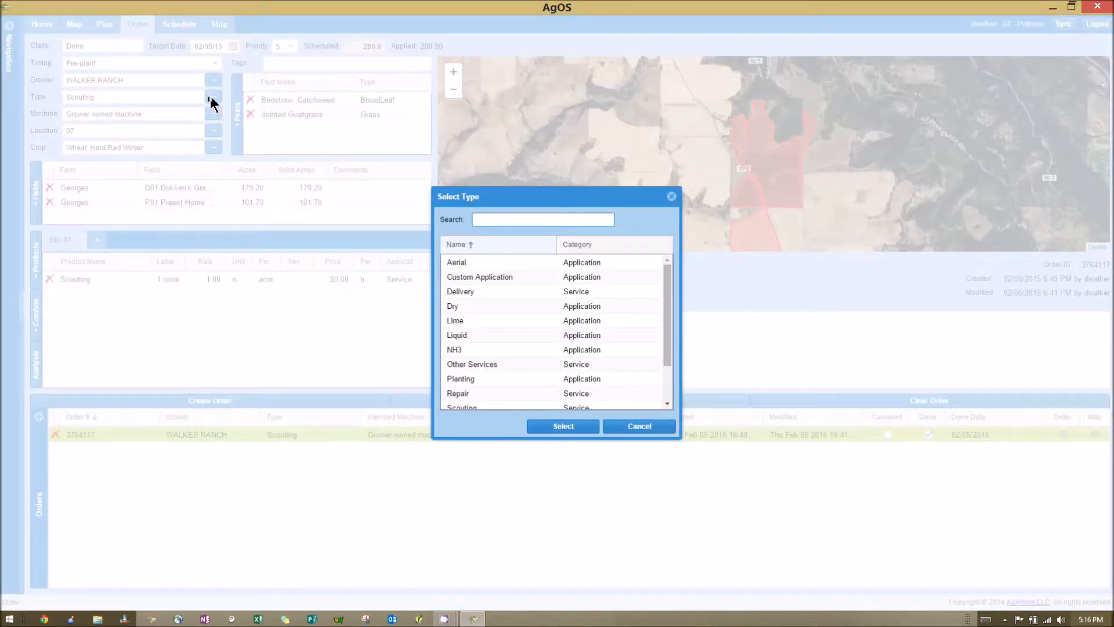
type("liquid")
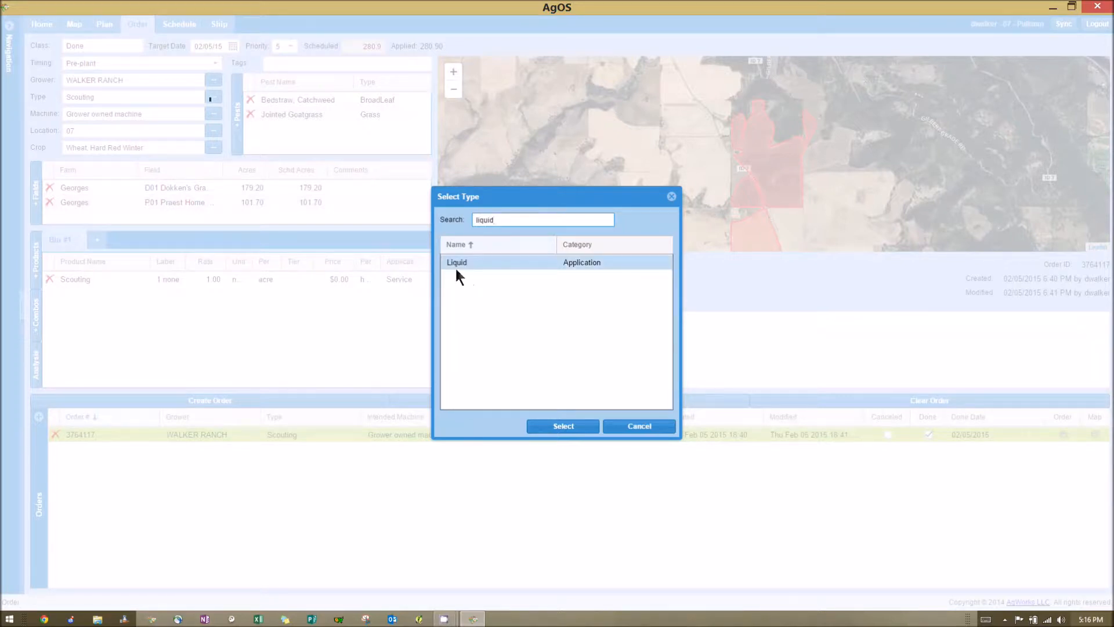
left_click(577, 426)
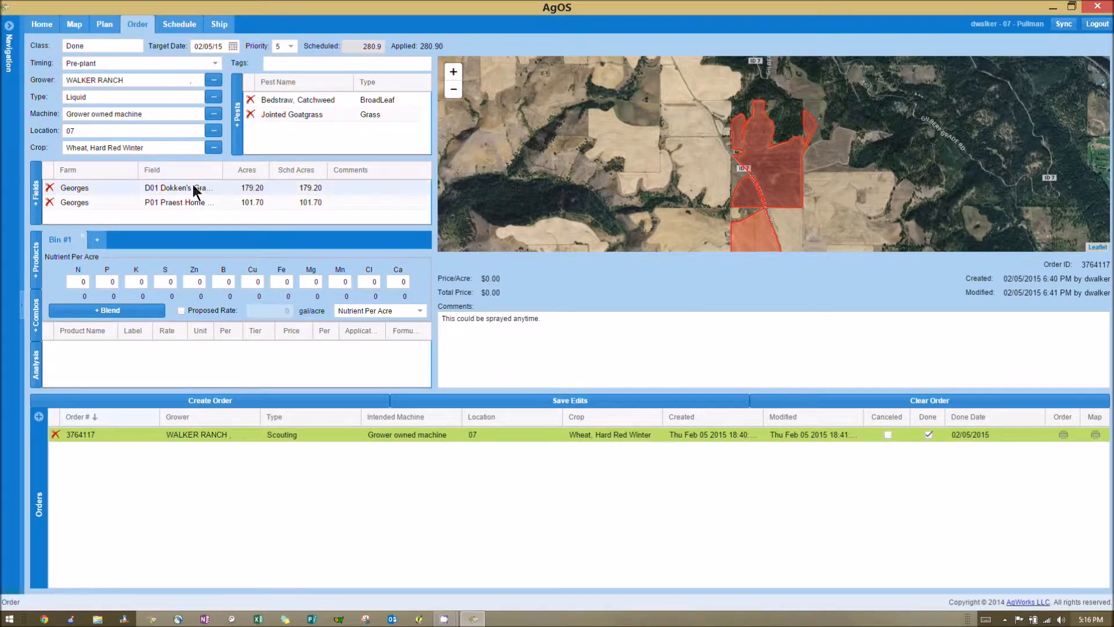
left_click(176, 399)
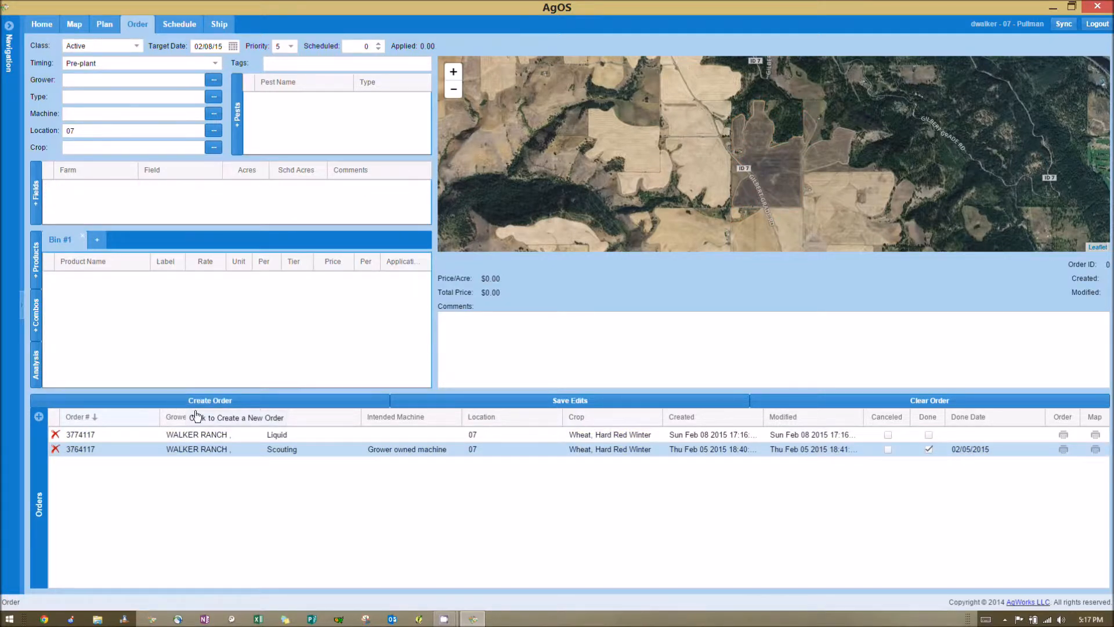
- Load the new Walker Ranch liquid order and set its class to Active
left_click(213, 435)
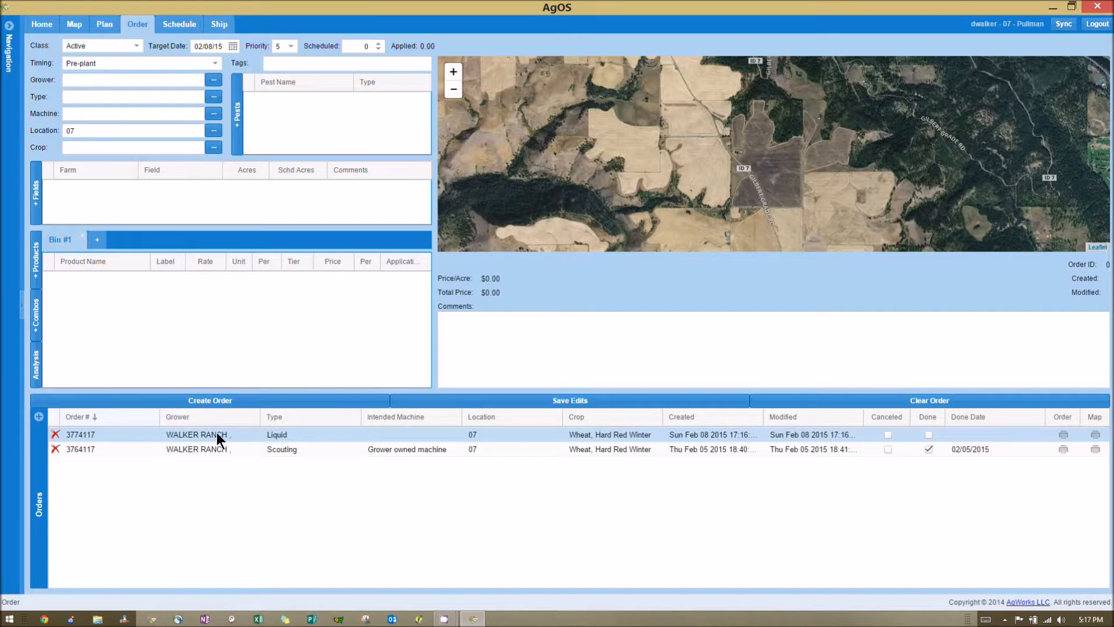
left_click(217, 433)
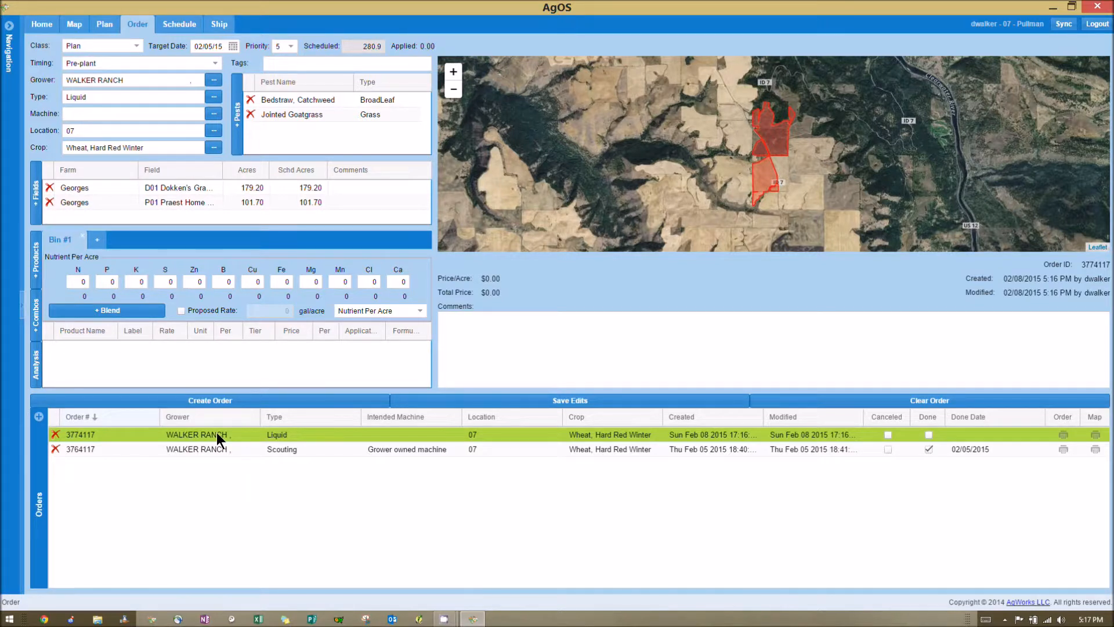
left_click(138, 51)
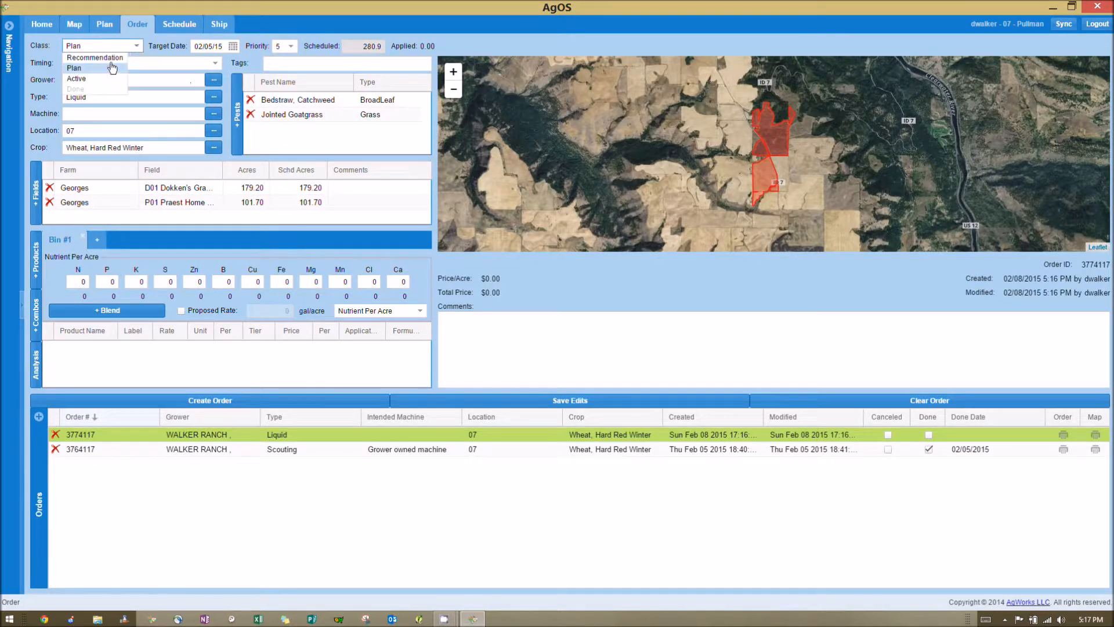
left_click(84, 82)
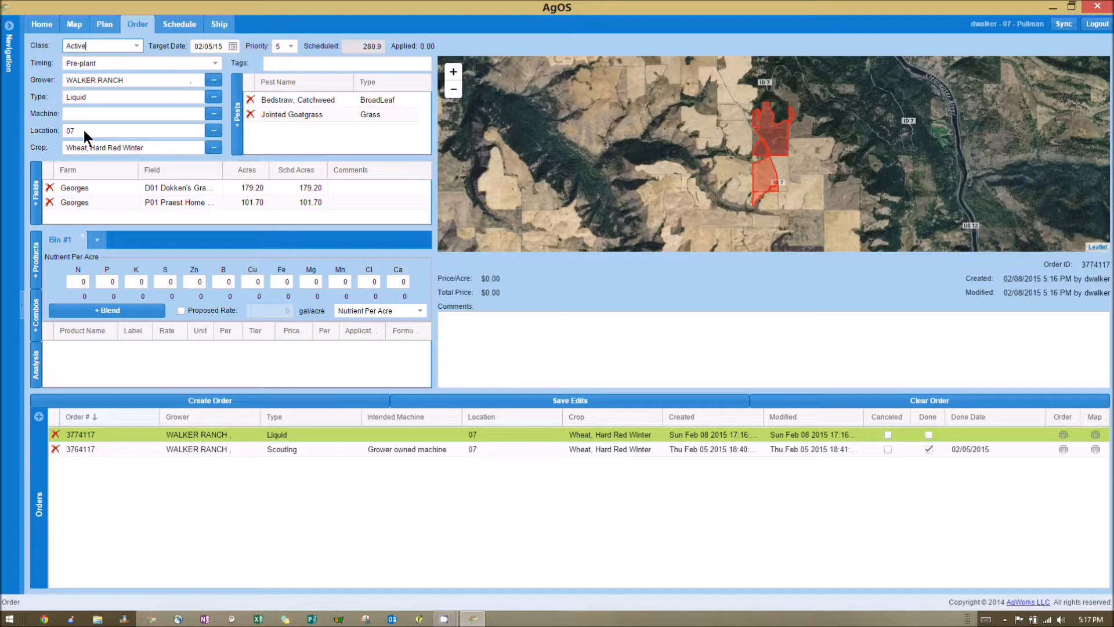
- Assign "Grower owned machine" as the applicator machine for the liquid order
left_click(214, 121)
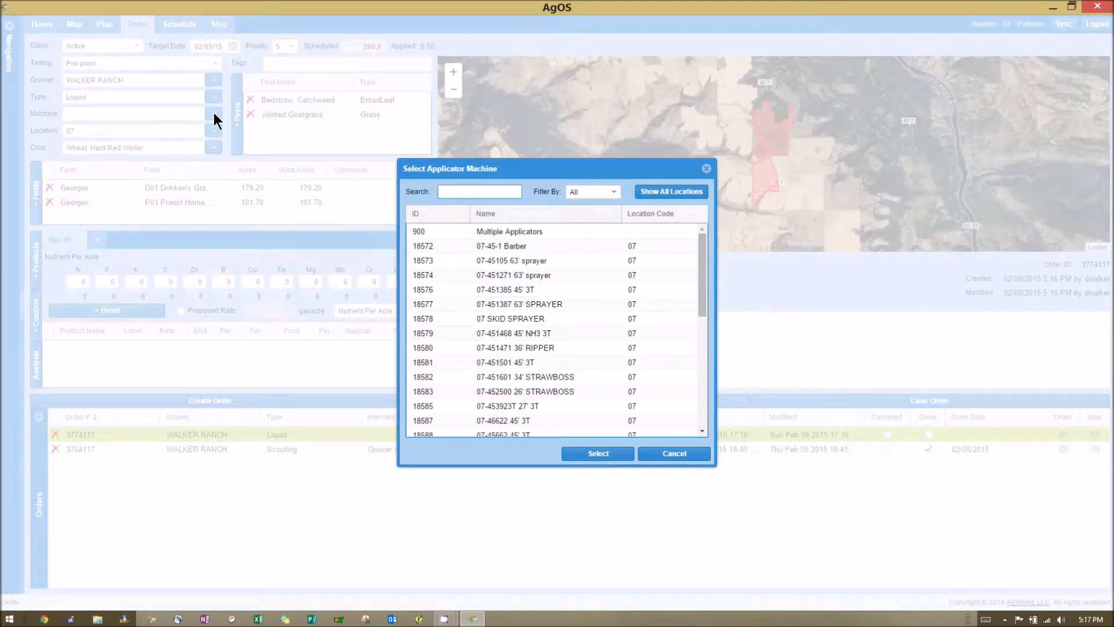
type("grower")
left_click(556, 230)
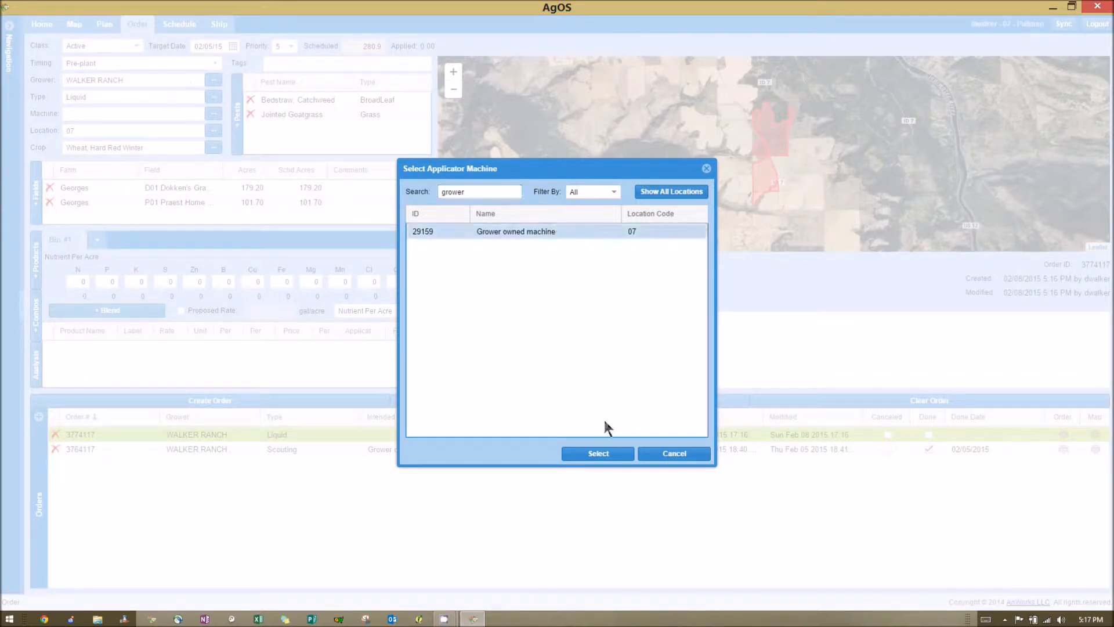
left_click(588, 454)
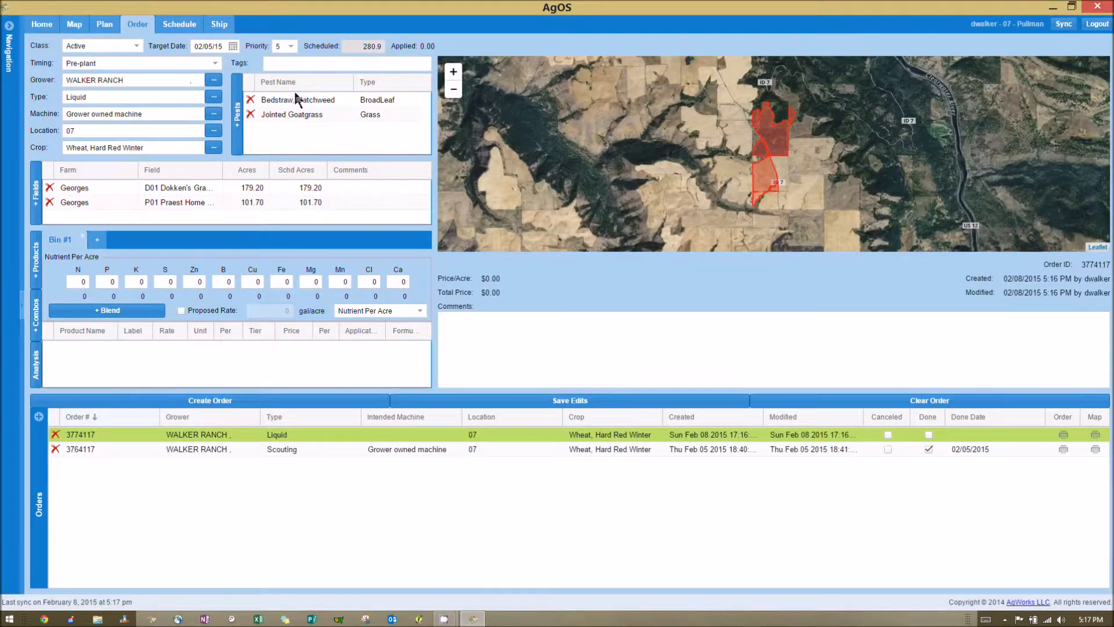
- Search the products available for Bin #1 for "beyond, huskie, m-90, UAN"
left_click(36, 269)
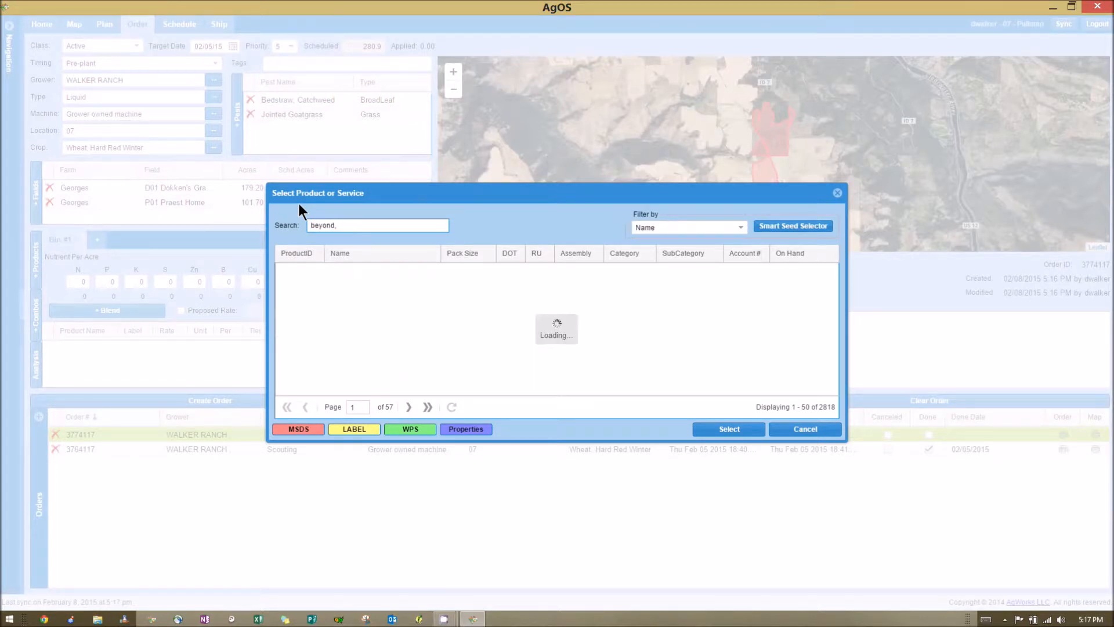
type("huskie, m-90, UAN")
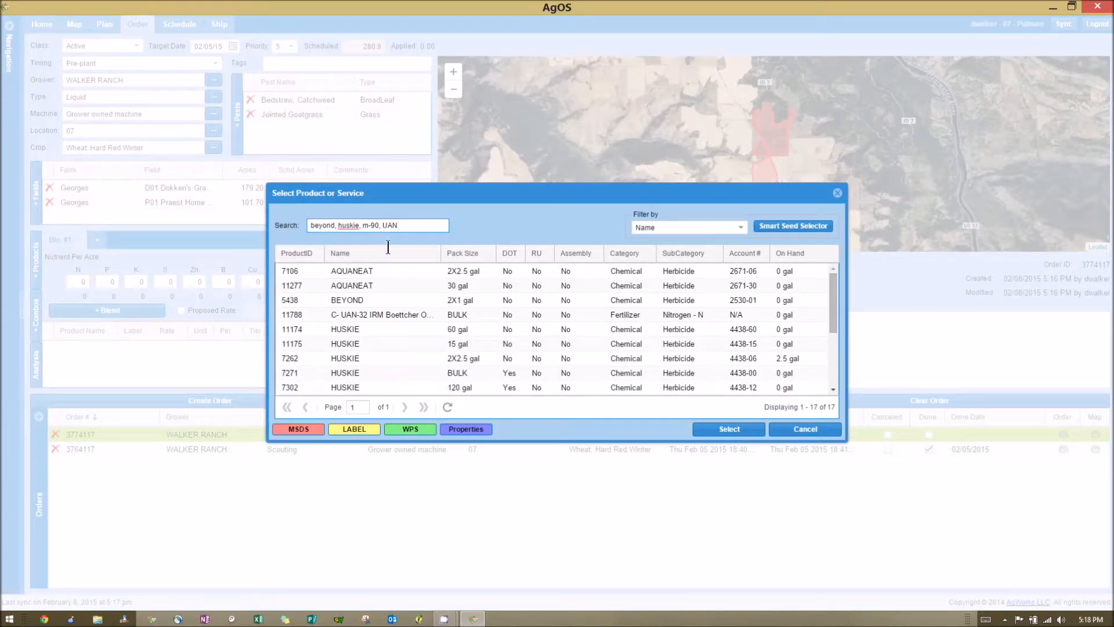
- Add BEYOND 2X1 gal, HUSKIE 2X2.5 gal, M-90 2X2.5 gal and bulk UAN-32 to the order
left_click(411, 302)
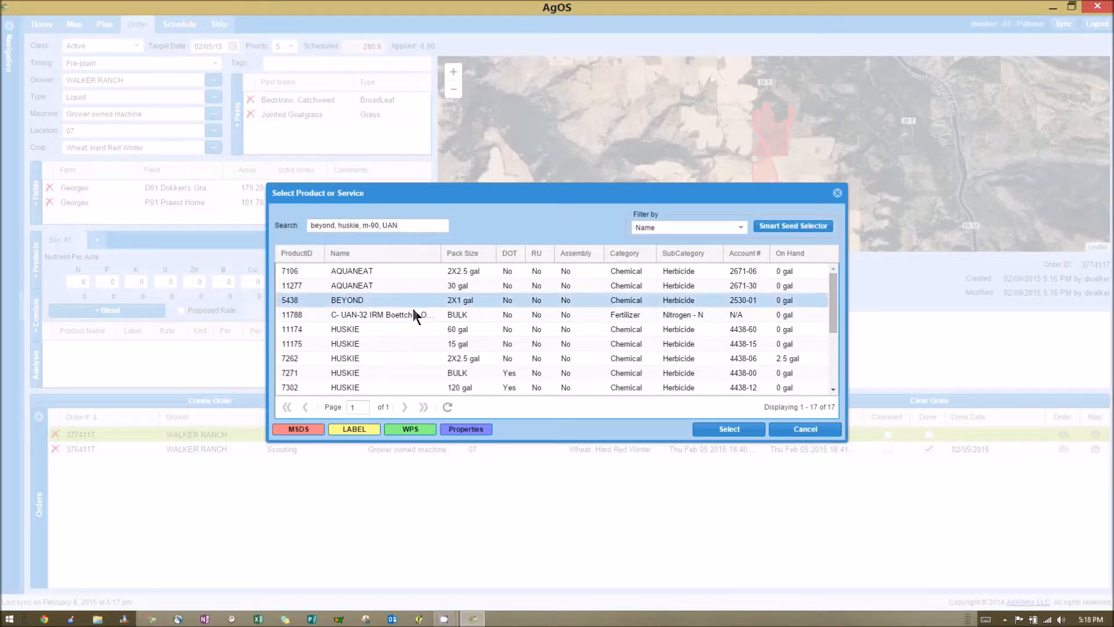
left_click(444, 360, "ctrl")
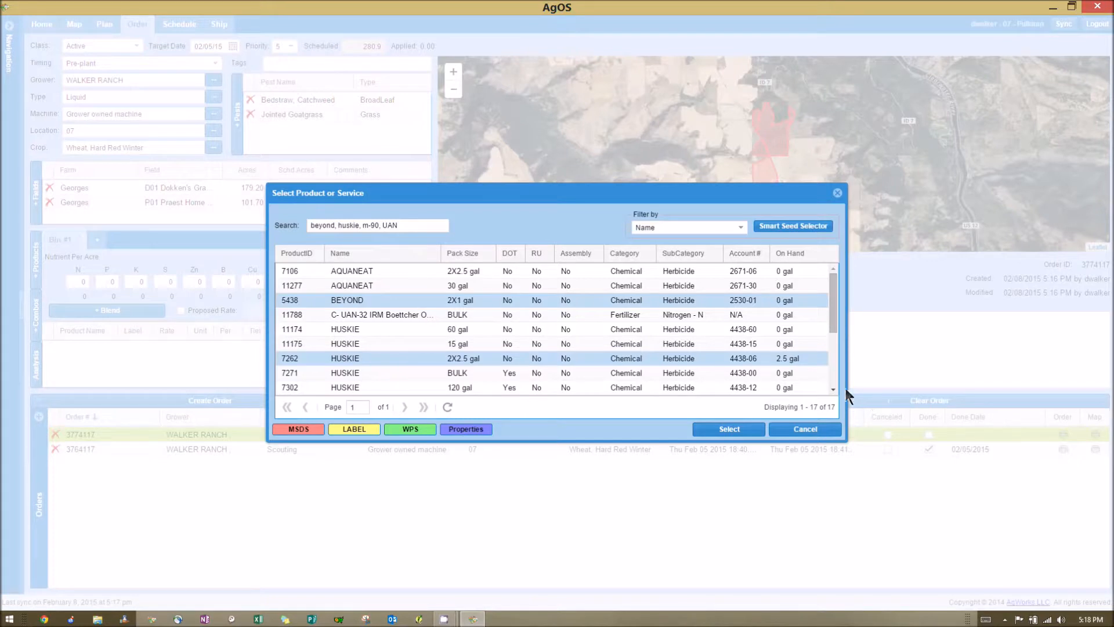
scroll(833, 389, "down", 3)
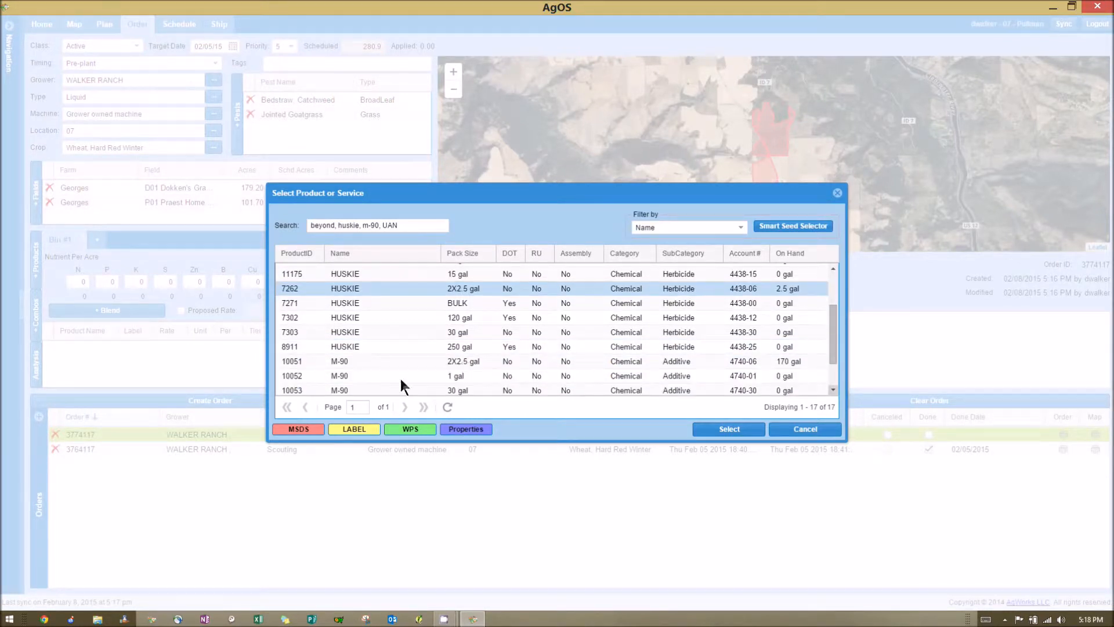
left_click(474, 360, "ctrl")
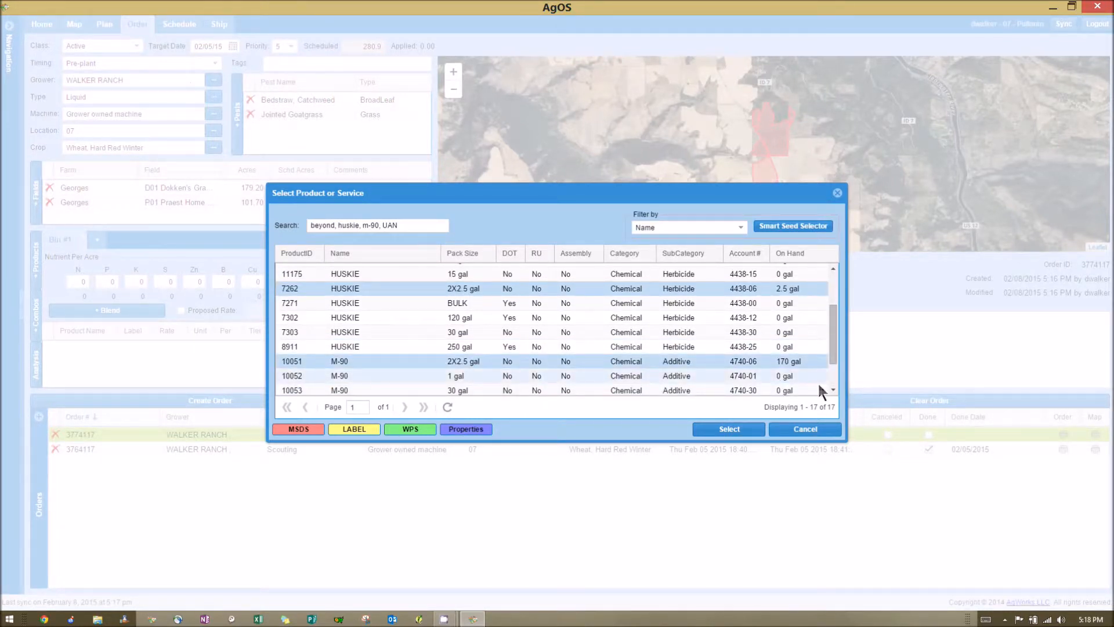
scroll(834, 388, "down", 2)
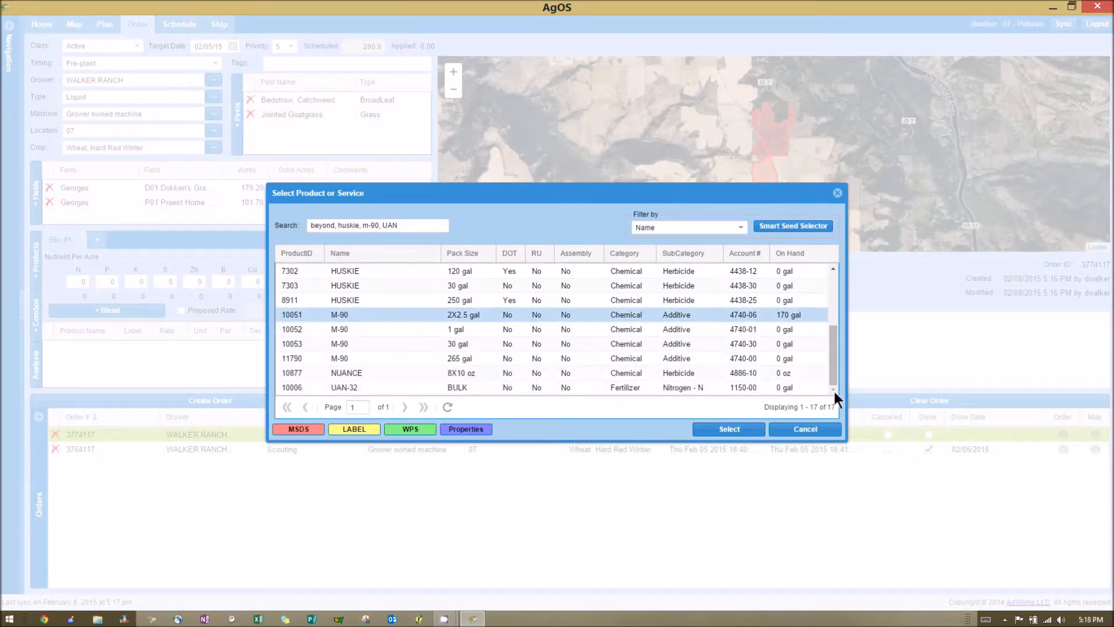
left_click(494, 385, "ctrl")
left_click(733, 432)
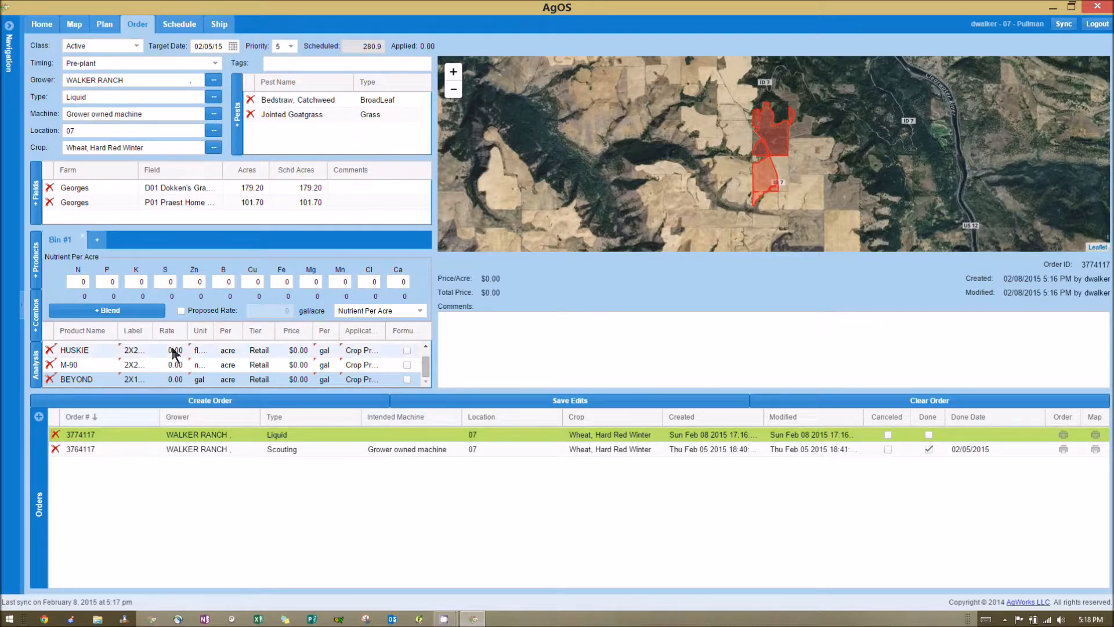
- Check the added products and widen the Rate, Unit and Per columns of the product table
left_click(426, 345)
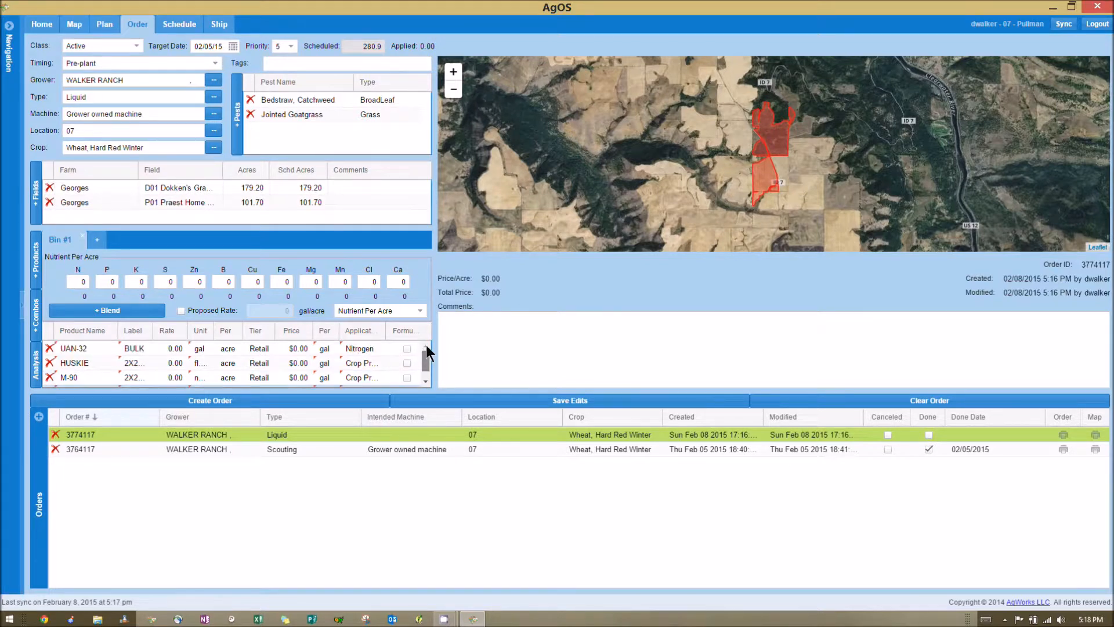
left_click(425, 382)
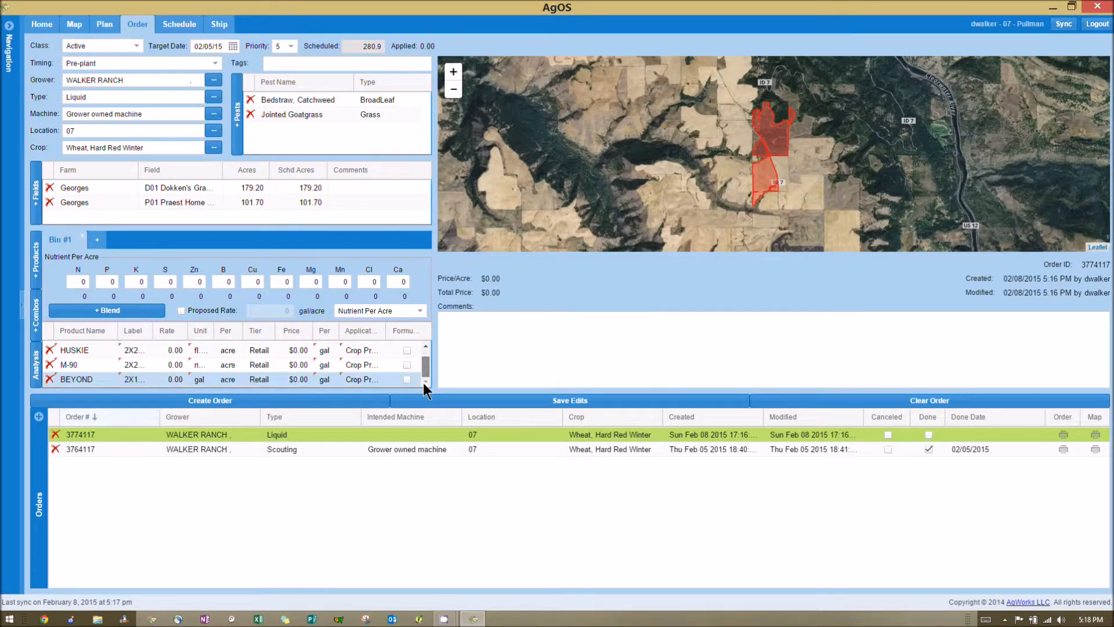
left_click_drag(189, 328, 276, 331)
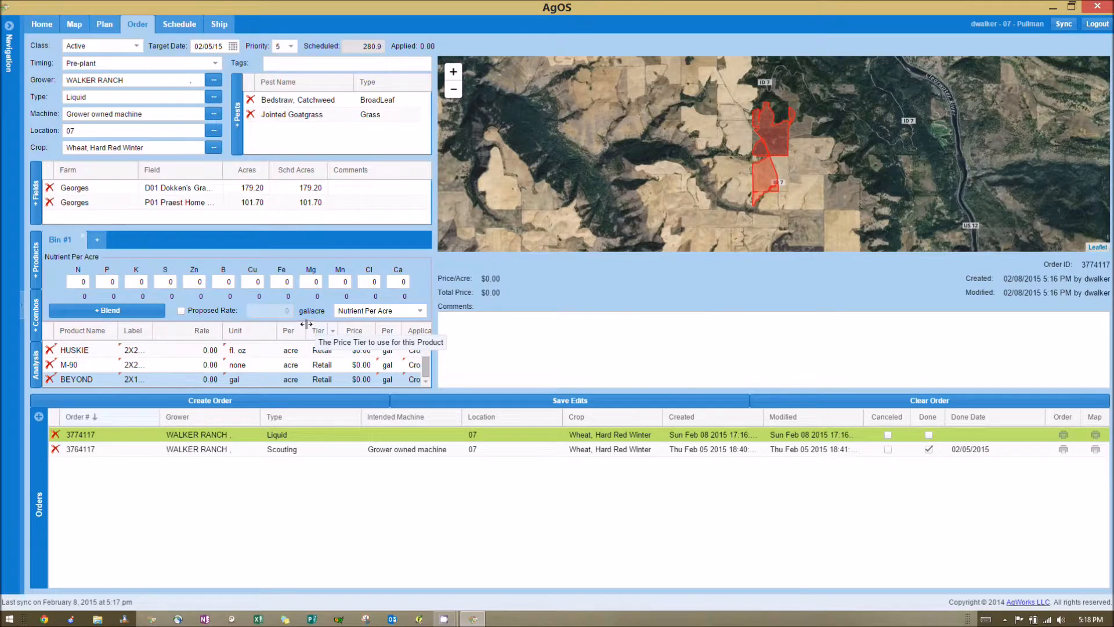
left_click_drag(307, 331, 340, 343)
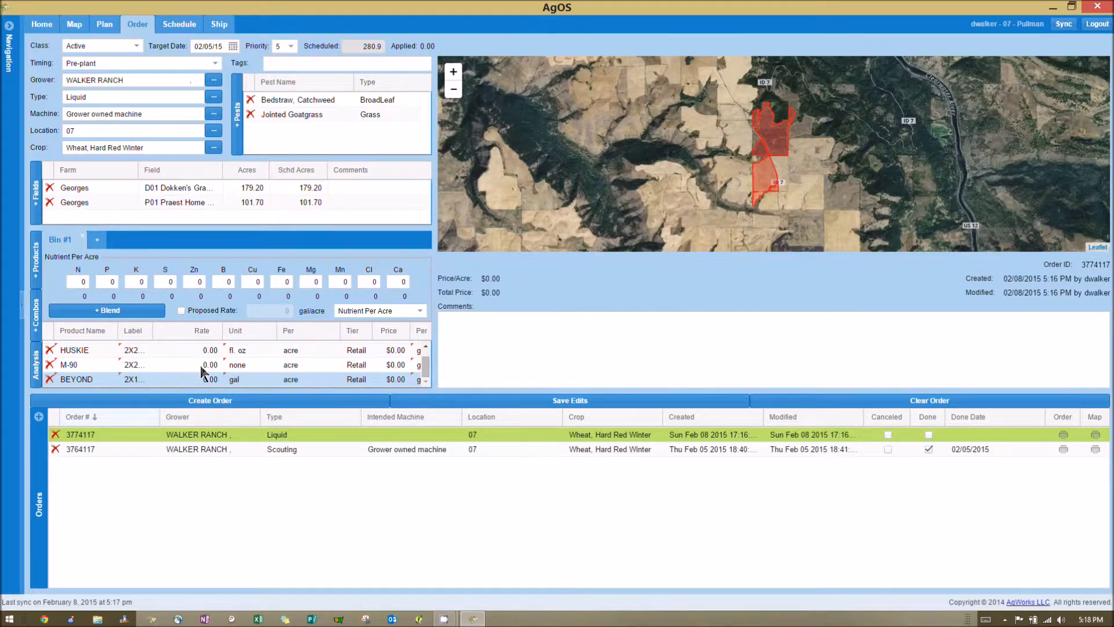
- Set the rate unit of M-90 to qt per 100 gal in the product table
left_click(251, 365)
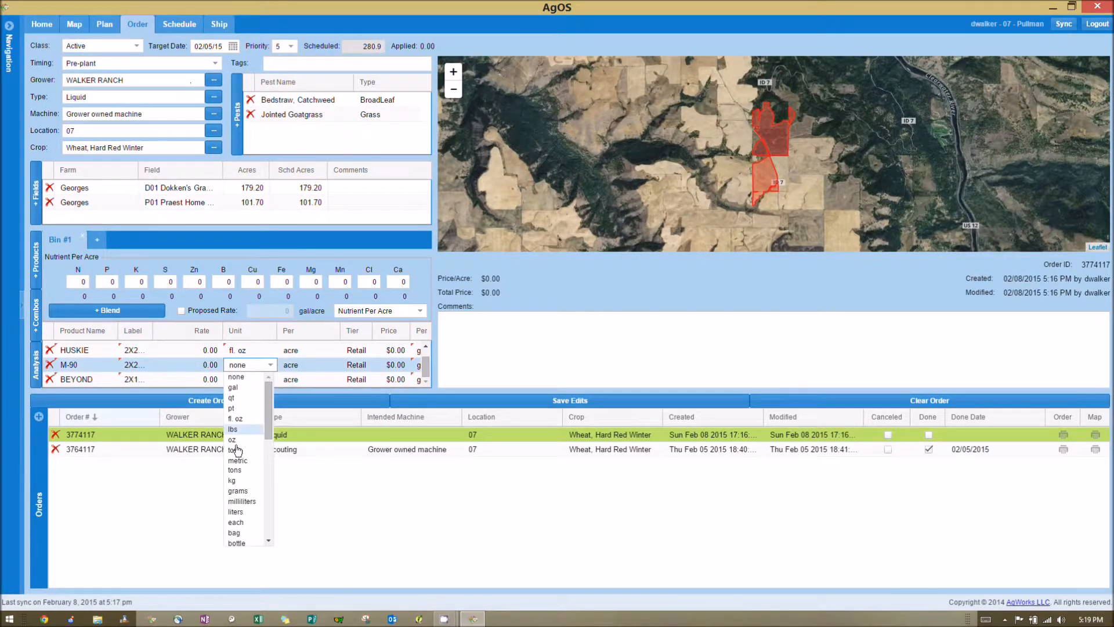
left_click(233, 390)
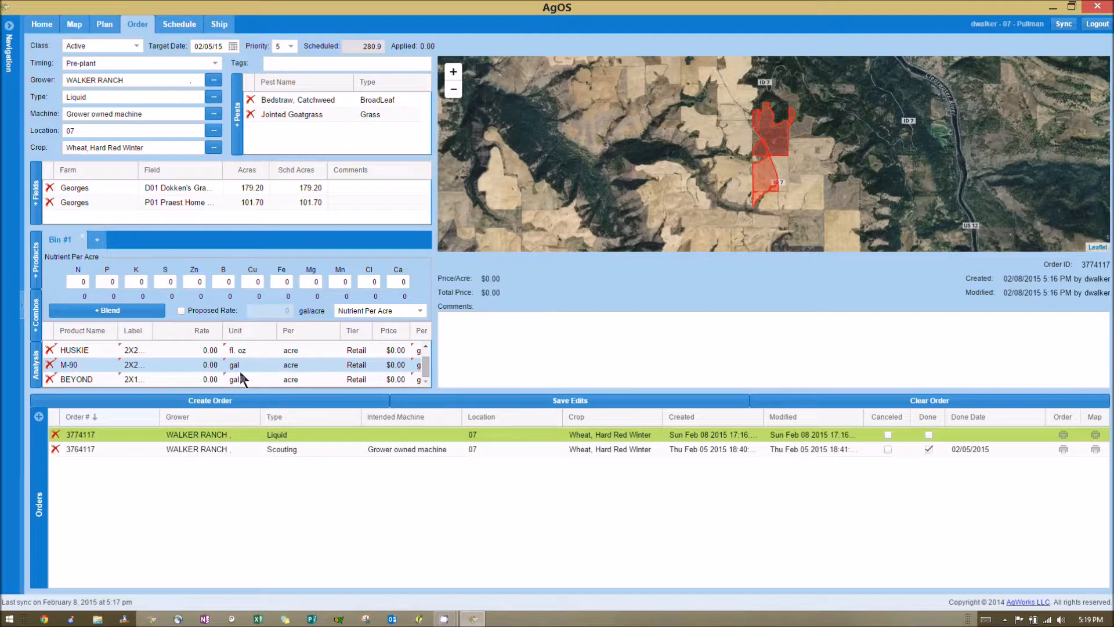
left_click(245, 369)
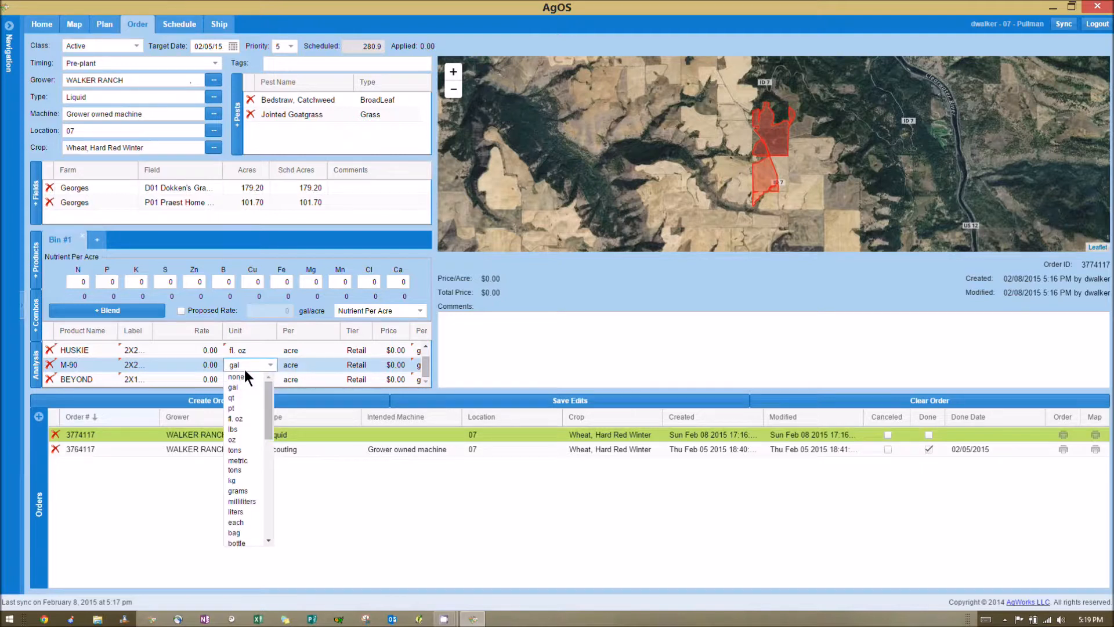
left_click(239, 400)
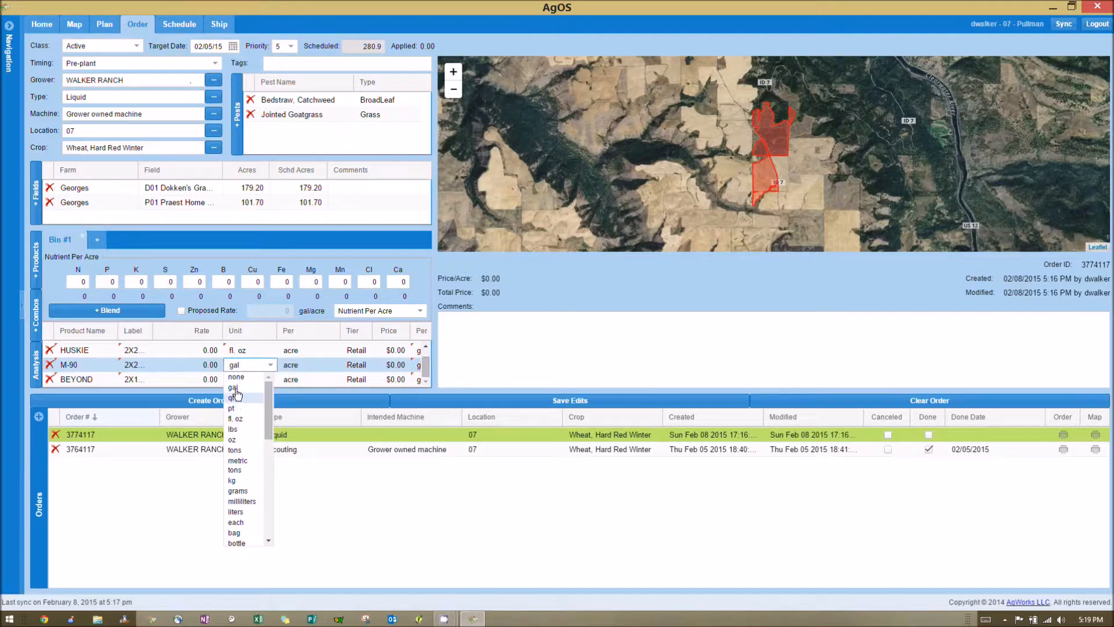
left_click(310, 365)
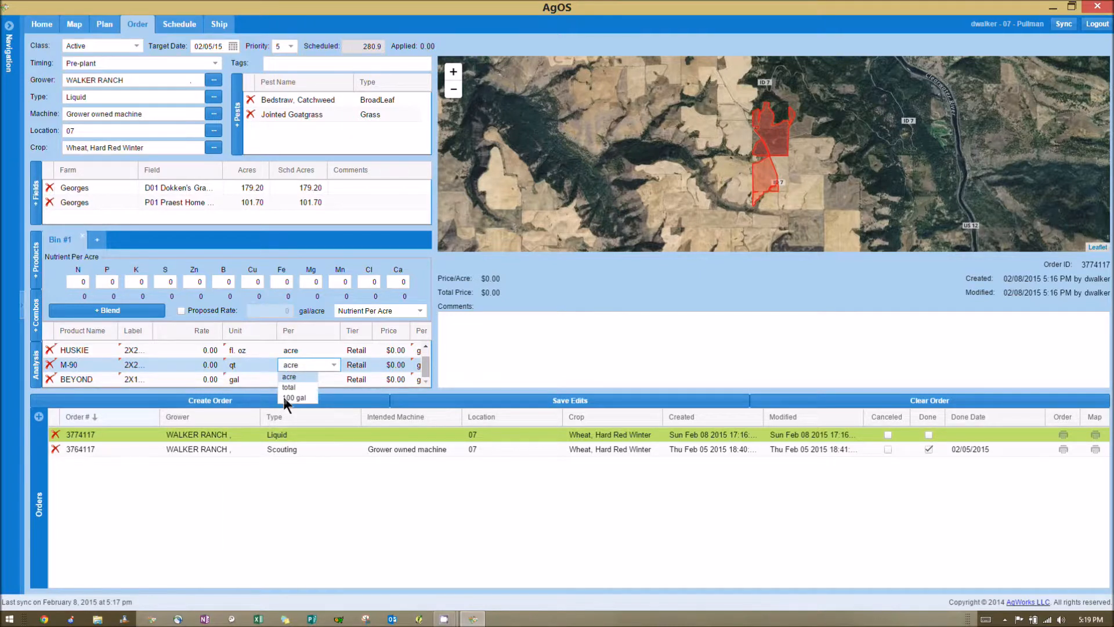
left_click(261, 414)
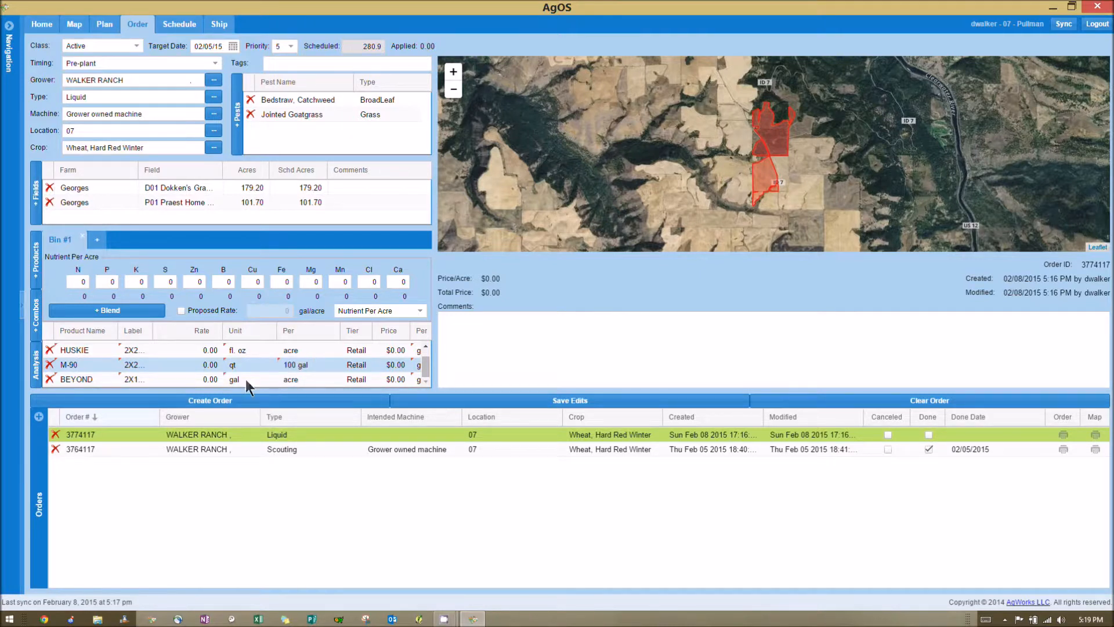
- Set the HUSKIE rate to 13 and the BEYOND rate to 4 fl. oz per acre
left_click(213, 354)
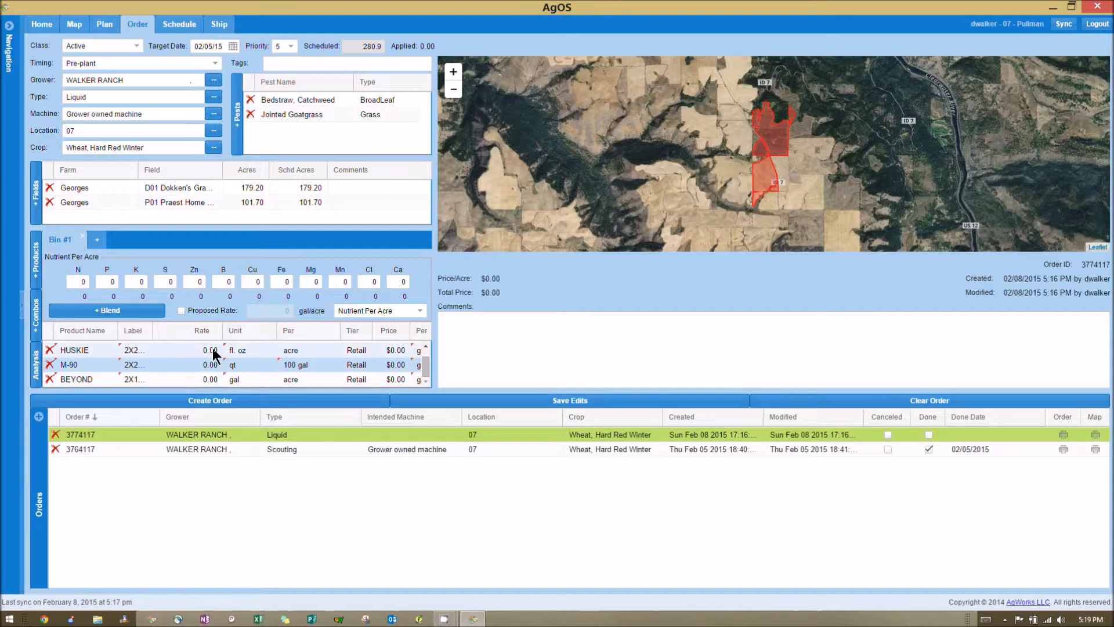
left_click(213, 351)
type("13")
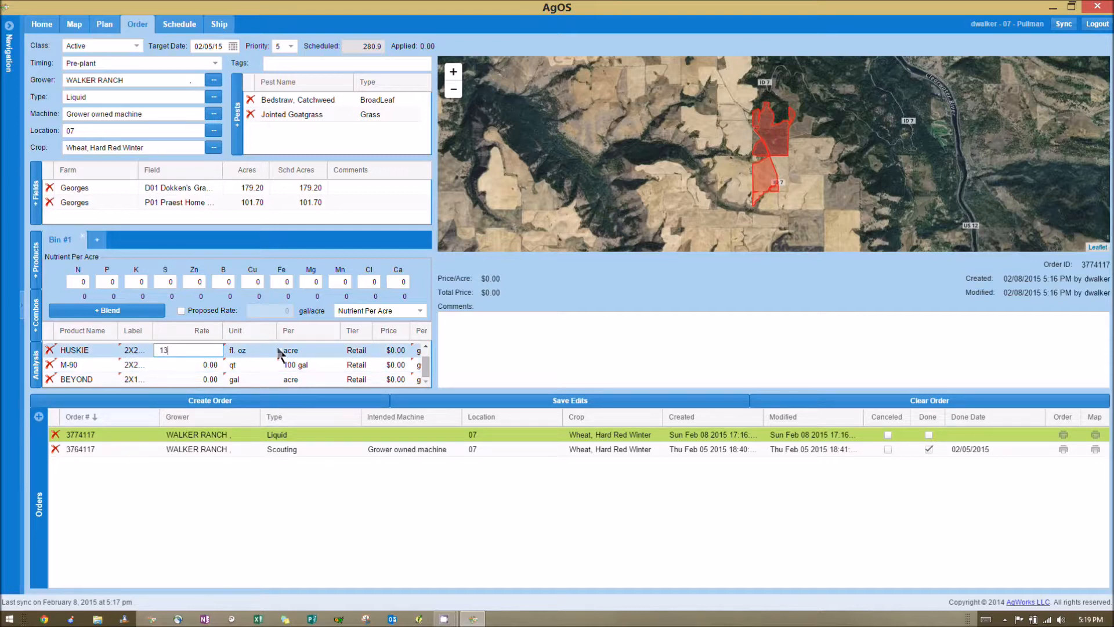
left_click(214, 379)
type("4")
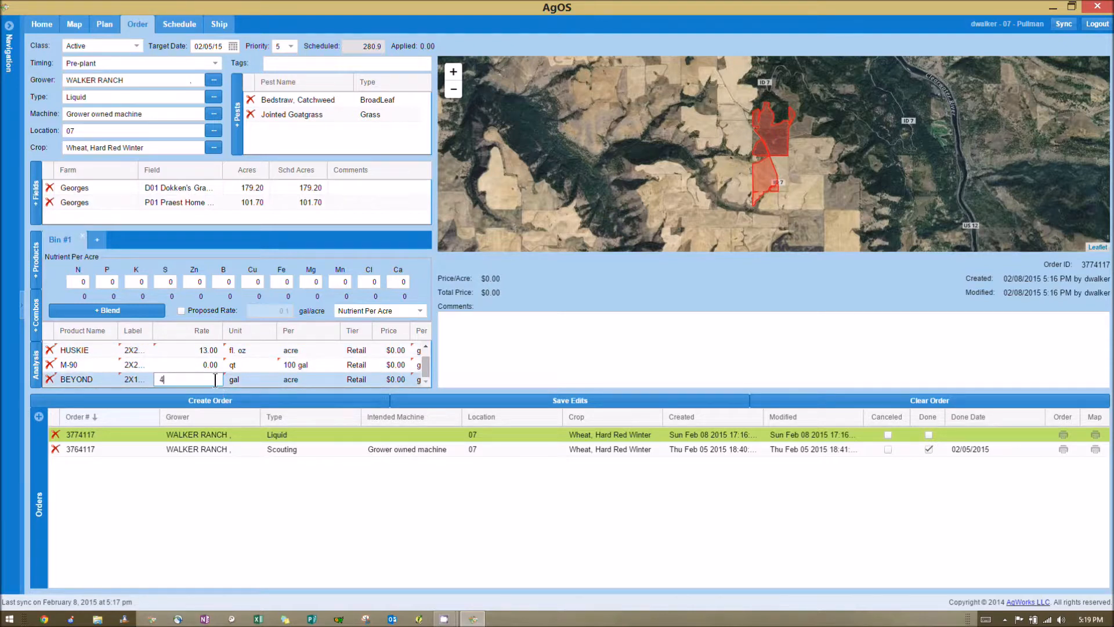
left_click(252, 378)
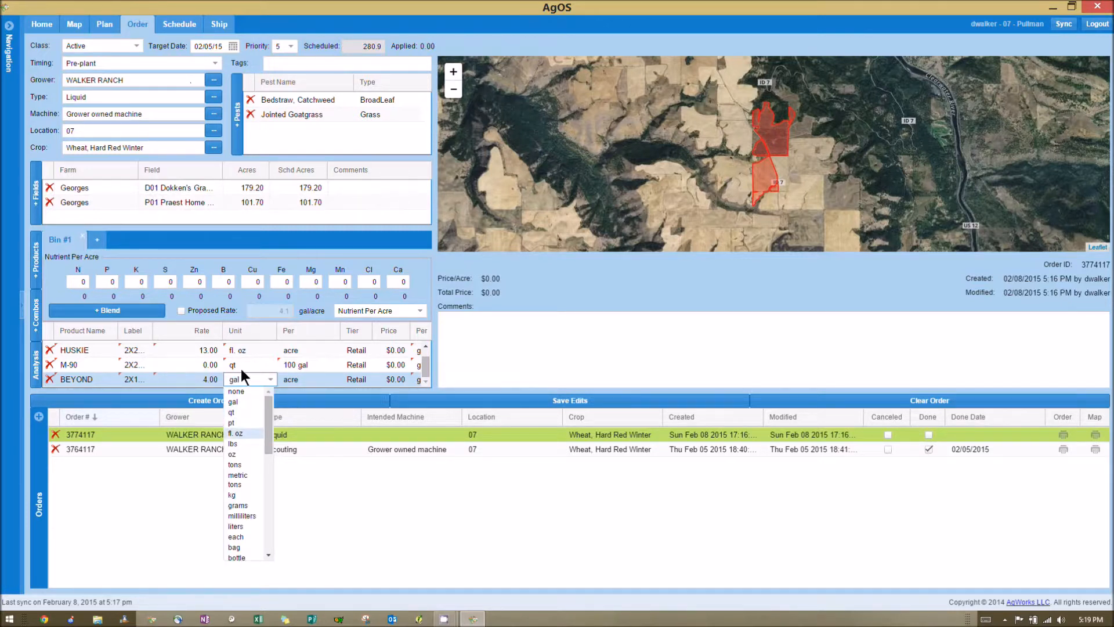
- Set the M-90 rate to 1 and the UAN-32 rate to 3
left_click(210, 367)
type("1")
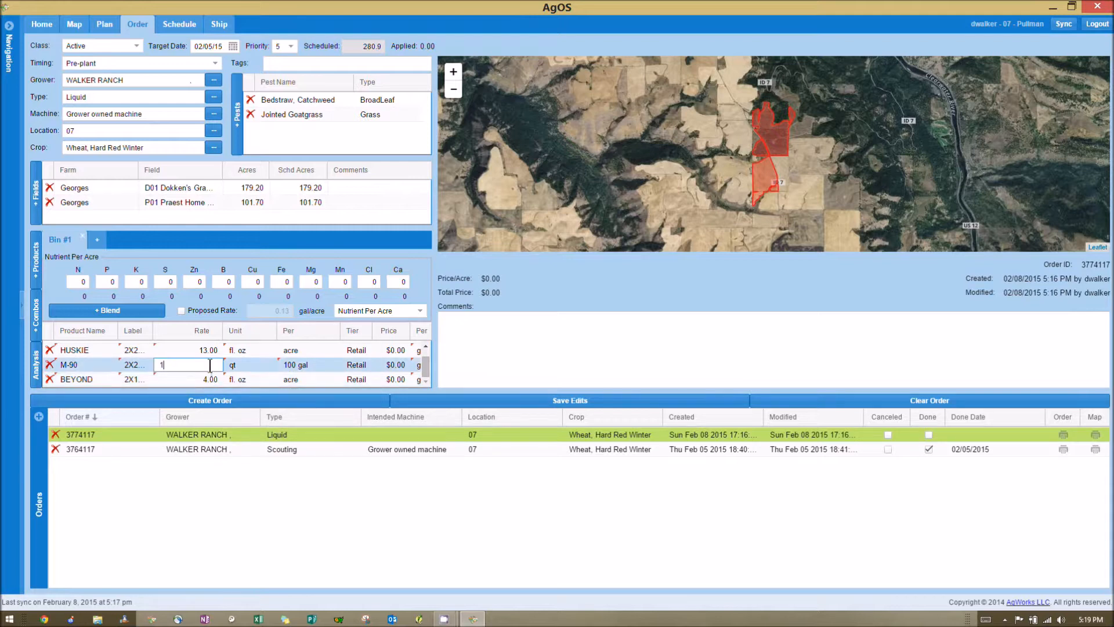
left_click(426, 346)
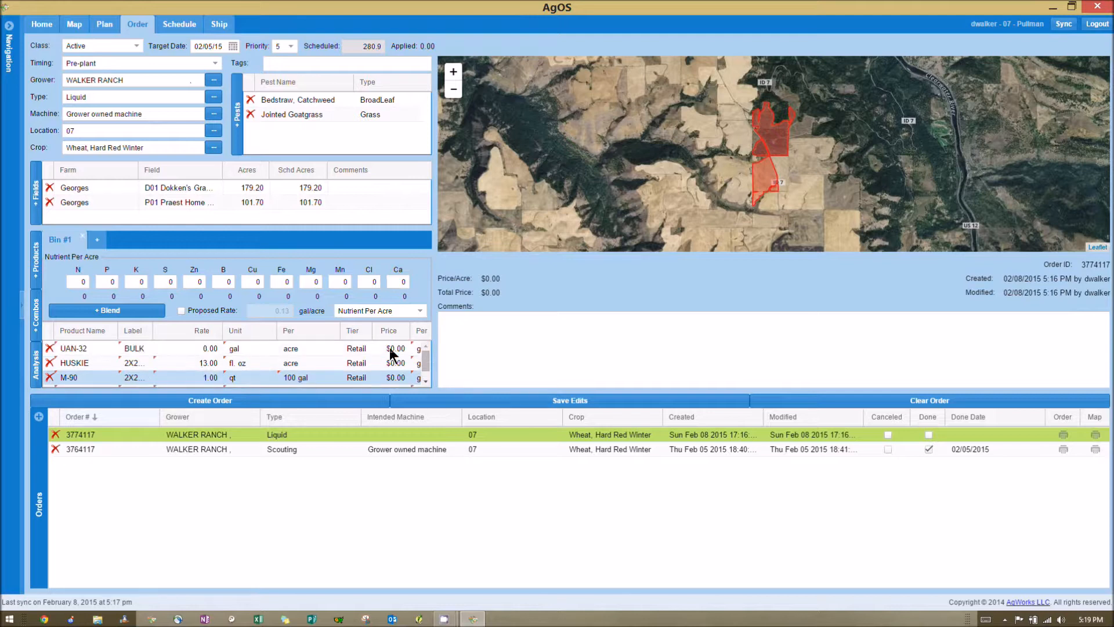
left_click(187, 348)
type("3")
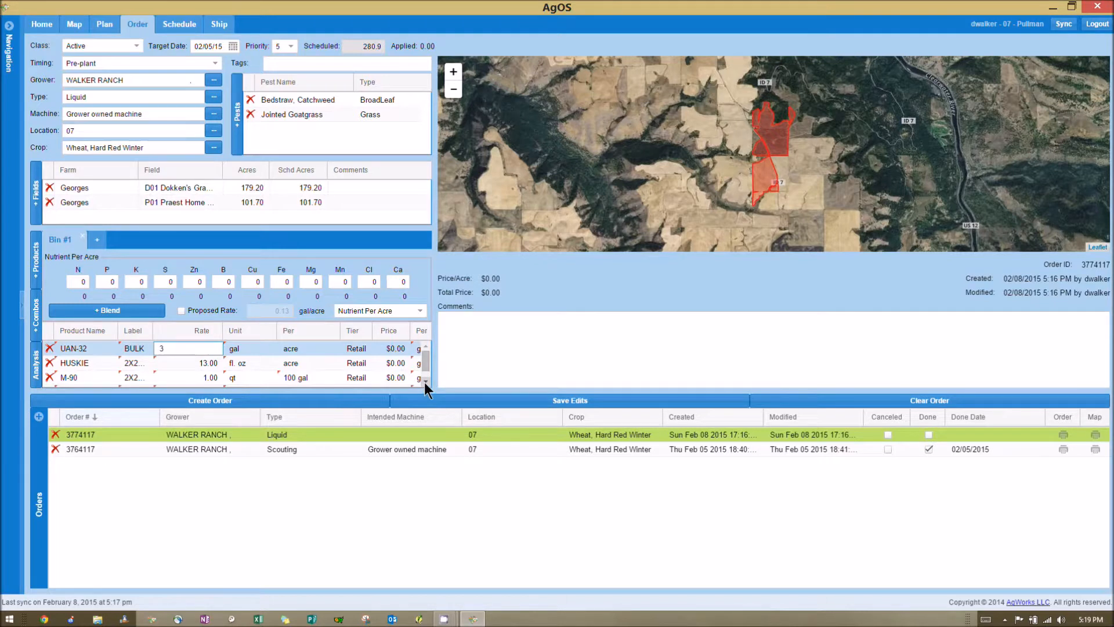
left_click(496, 366)
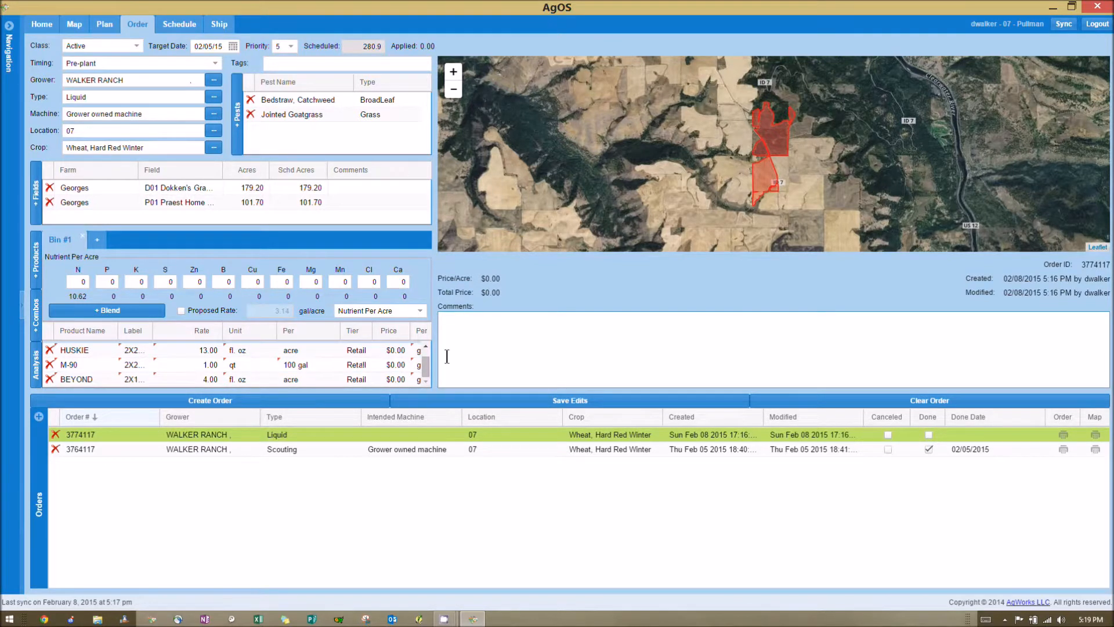
mouse_move(425, 371)
left_mouse_down()
mouse_move(426, 343)
mouse_move(426, 388)
left_mouse_up()
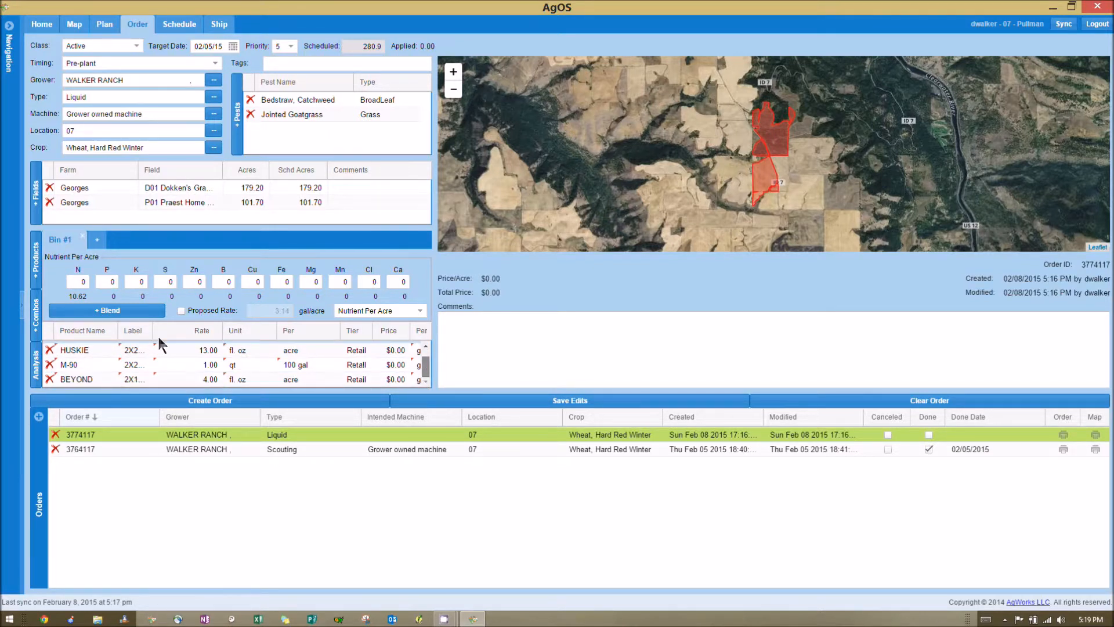
- Enable the proposed rate for Bin #1 and set it to 12 gal/acre
left_click(182, 311)
left_click_drag(257, 311, 335, 380)
type("12")
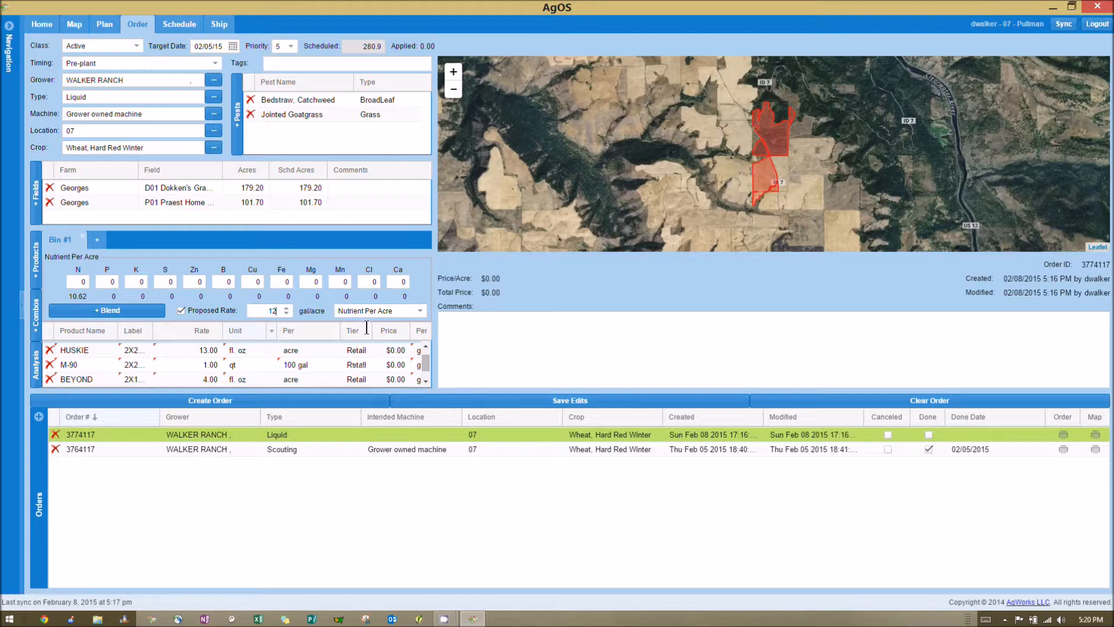
- Enter the order comment "This can be sprayed at anytime but be sure it doesn't freeze"
left_click(475, 327)
type("This can")
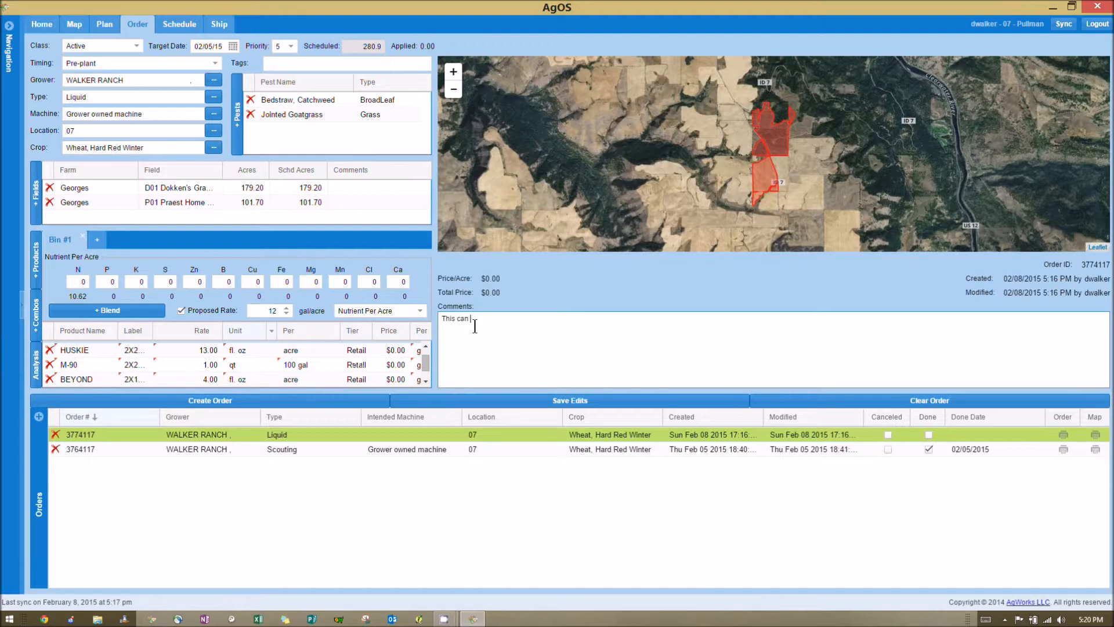
type(" be sprayed at any time but be sure it doesn't fe")
key("BackSpace")
type("reeze")
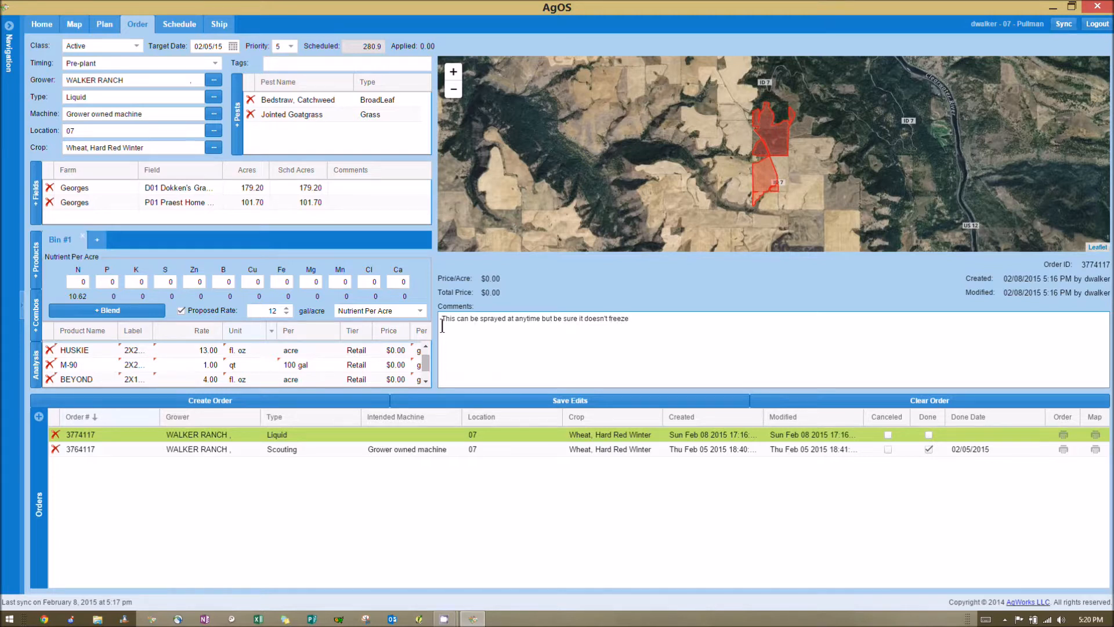
- Save the edits to the Walker Ranch liquid order and reopen it from the order list
left_click(597, 401)
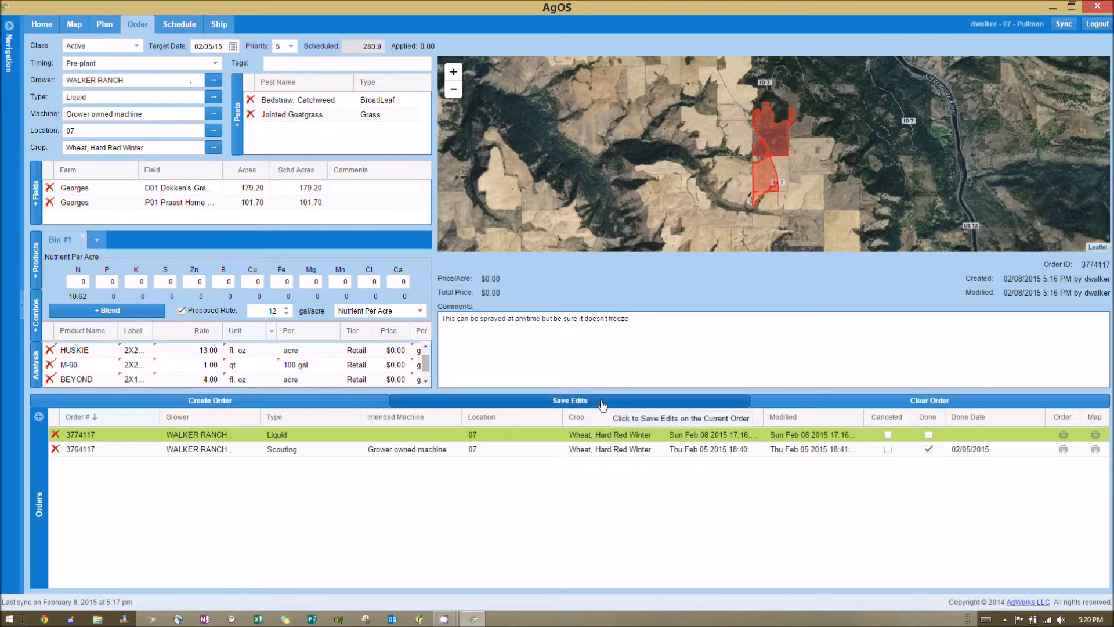
left_click(603, 404)
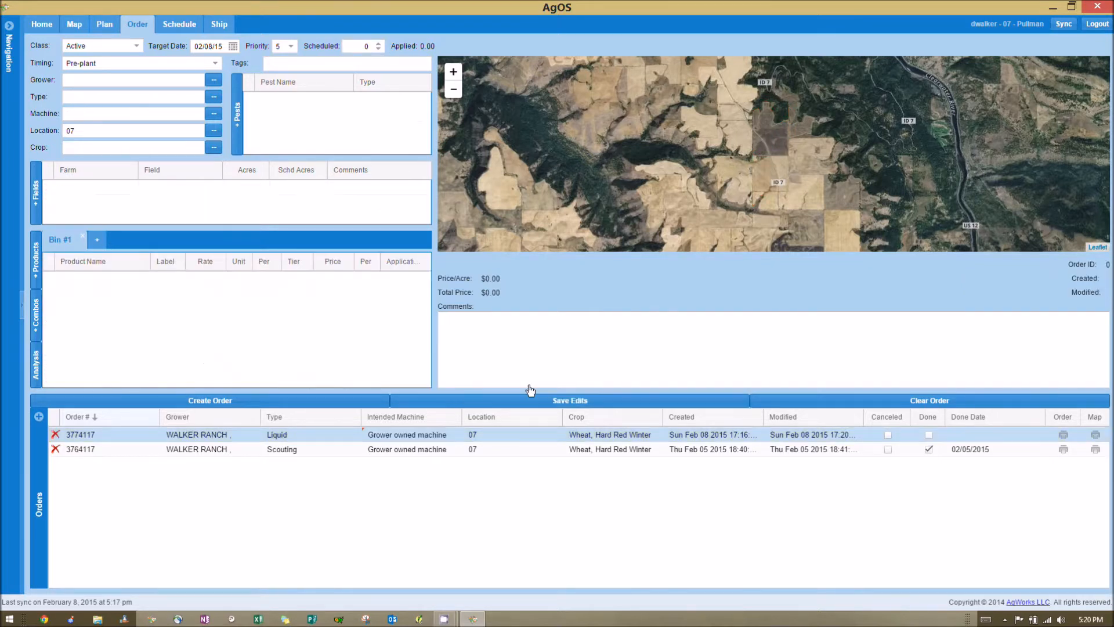
left_click(534, 437)
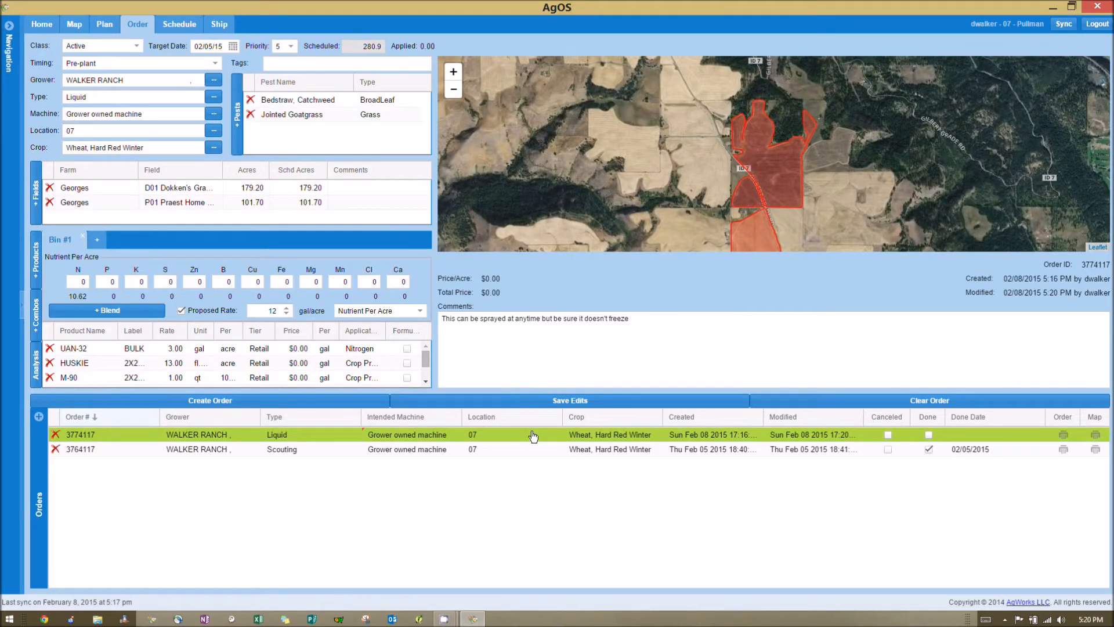